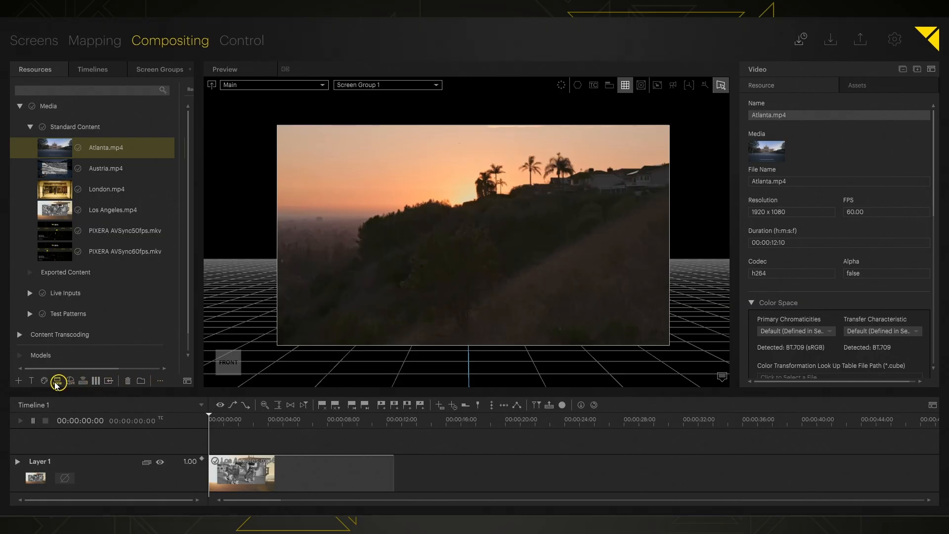
Start adding files to the Media folder and browse to D:\Content\Content\Videos\Videos 16to9
click(67, 106)
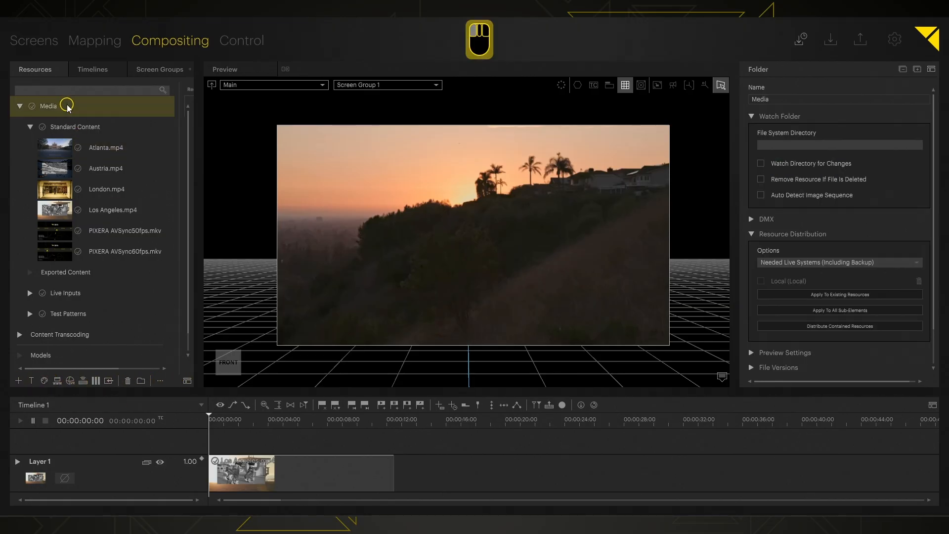
click(18, 381)
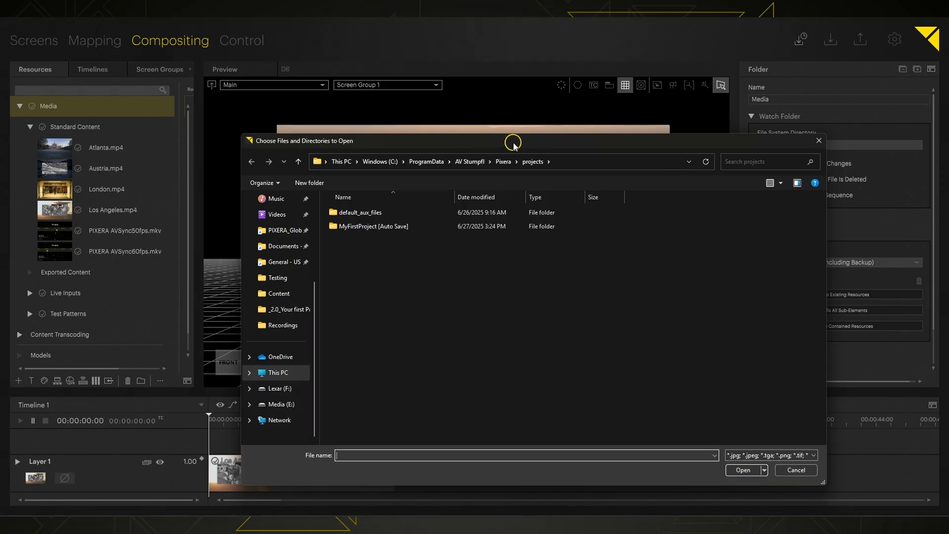
drag(502, 144, 474, 132)
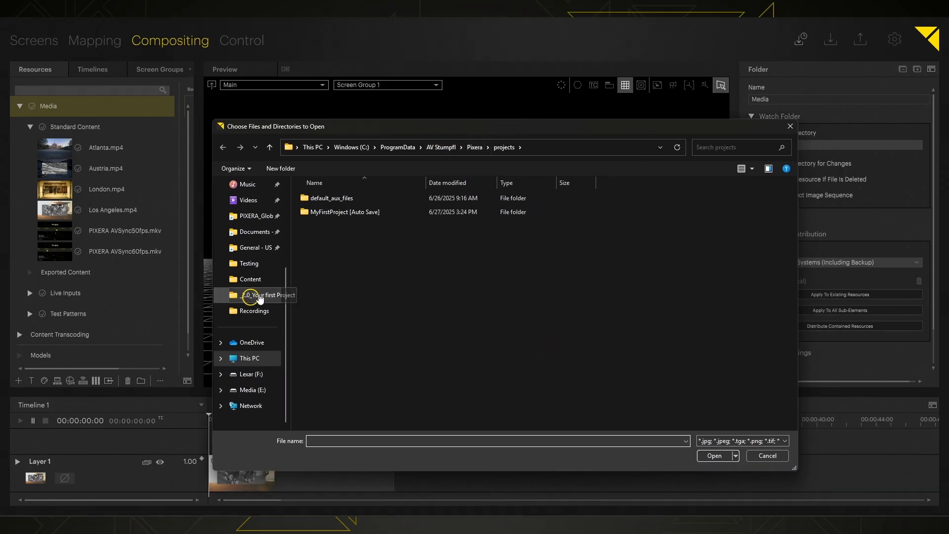
scroll(250, 217, up, 3)
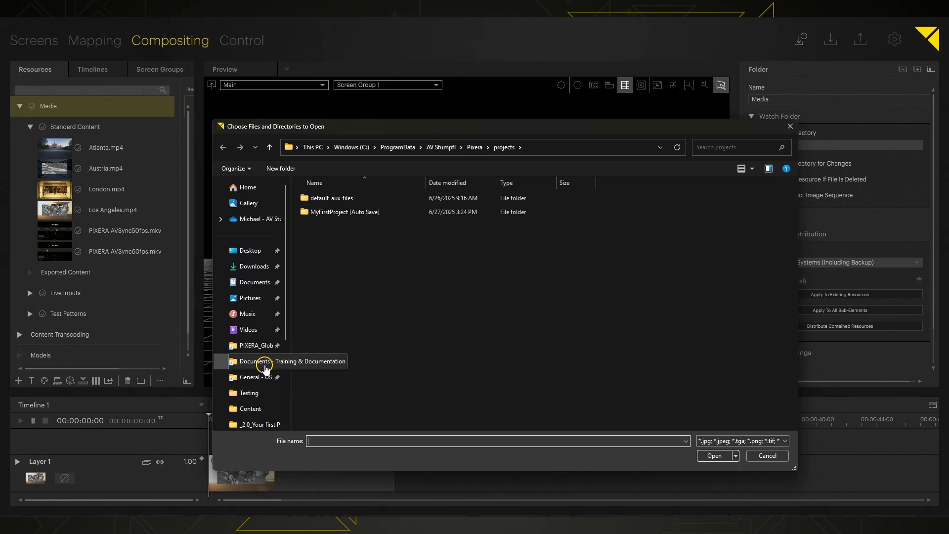
scroll(264, 365, down, 3)
click(250, 358)
double_click(479, 204)
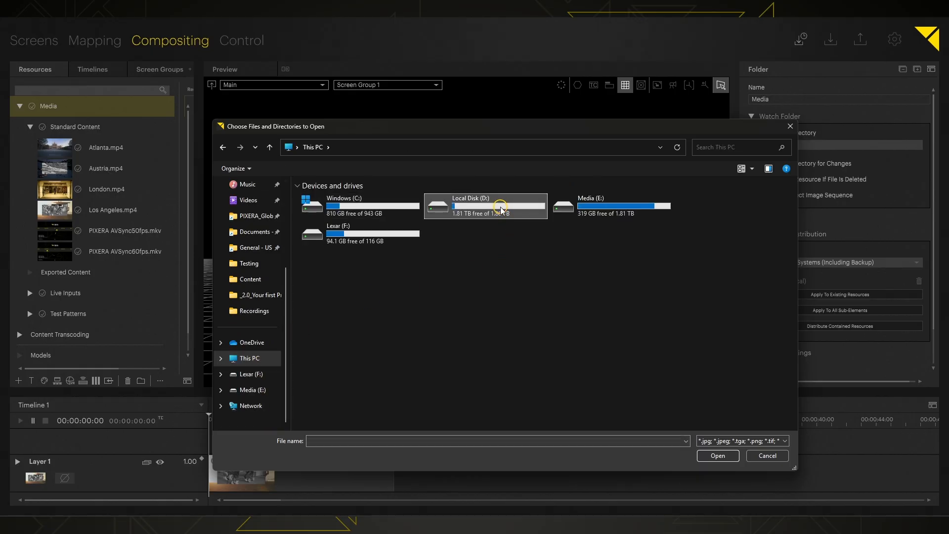
double_click(320, 199)
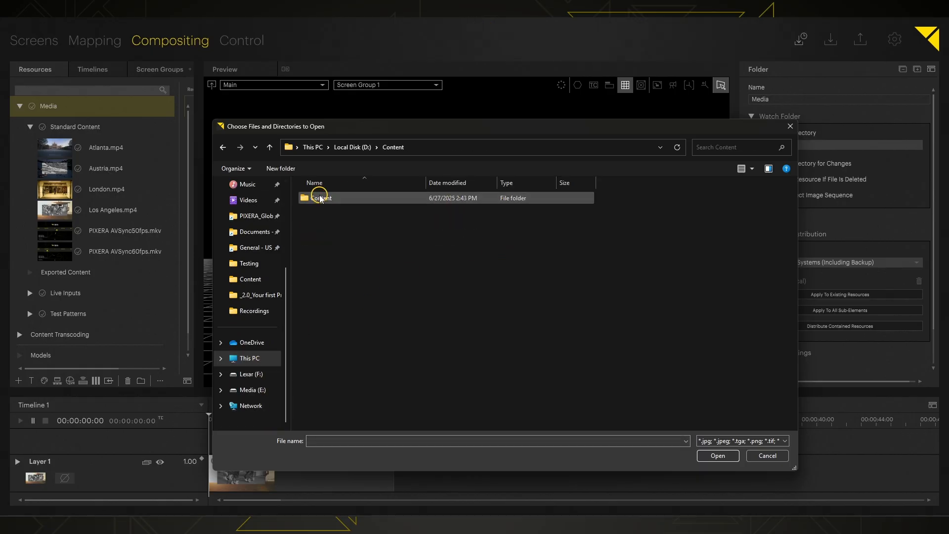
double_click(319, 195)
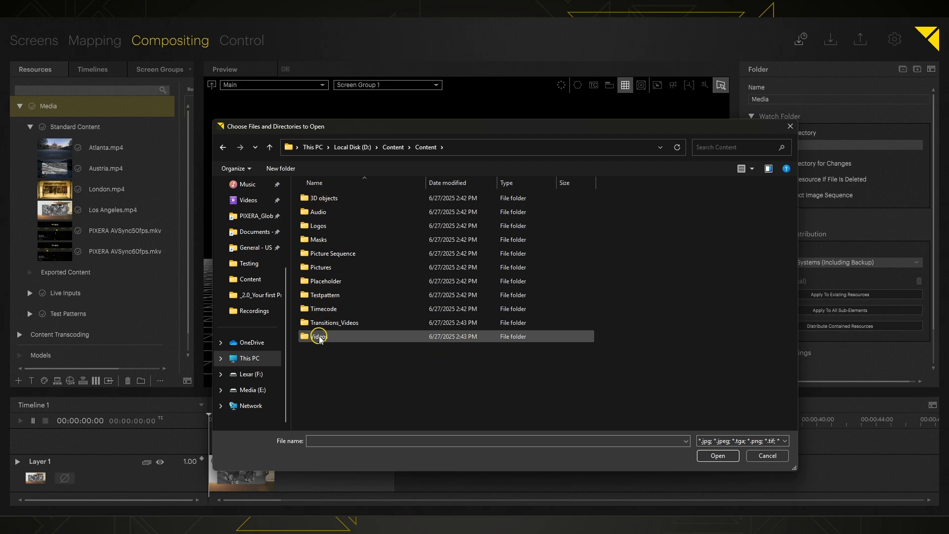
double_click(319, 336)
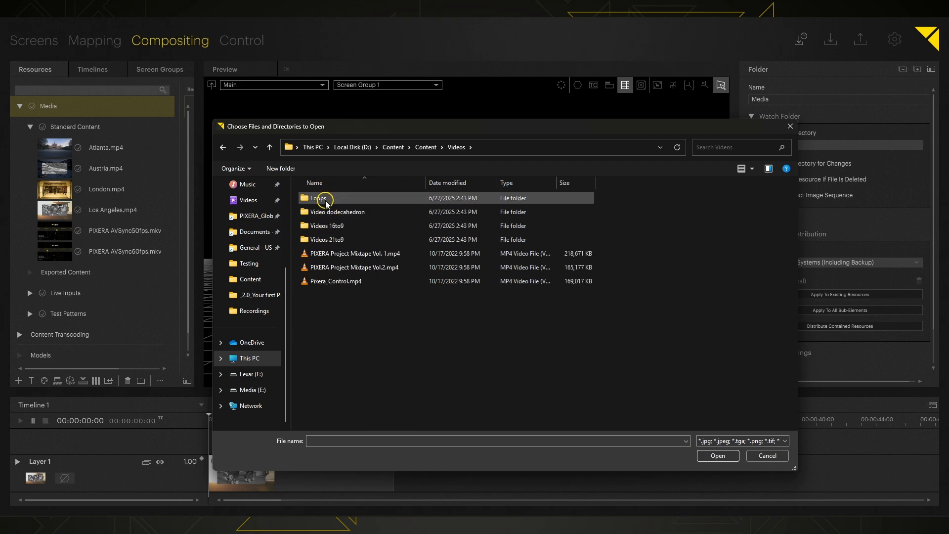
double_click(324, 227)
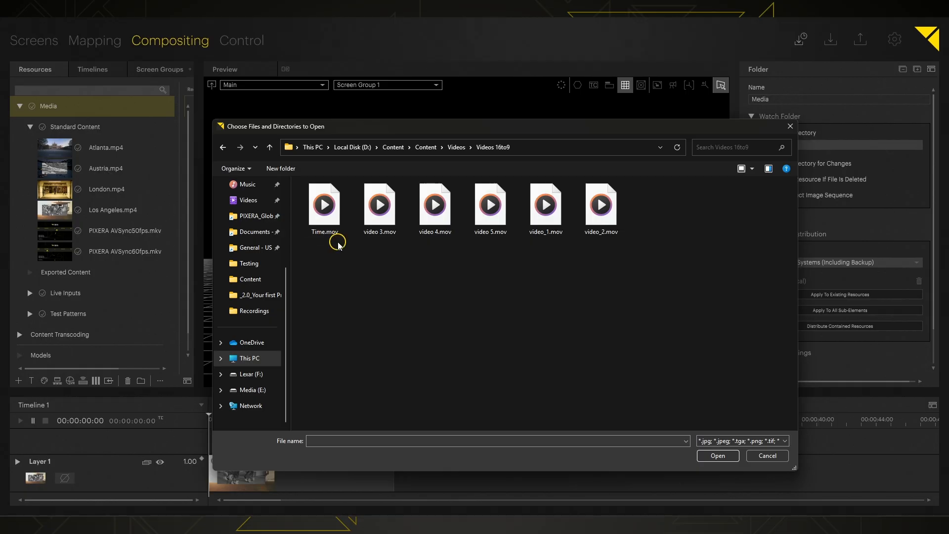
Import all six clips, Time.mov, video 3.mov, video 4.mov, video 5.mov, video_1.mov and video_2.mov, into the Media folder
click(338, 242)
shift+click(600, 206)
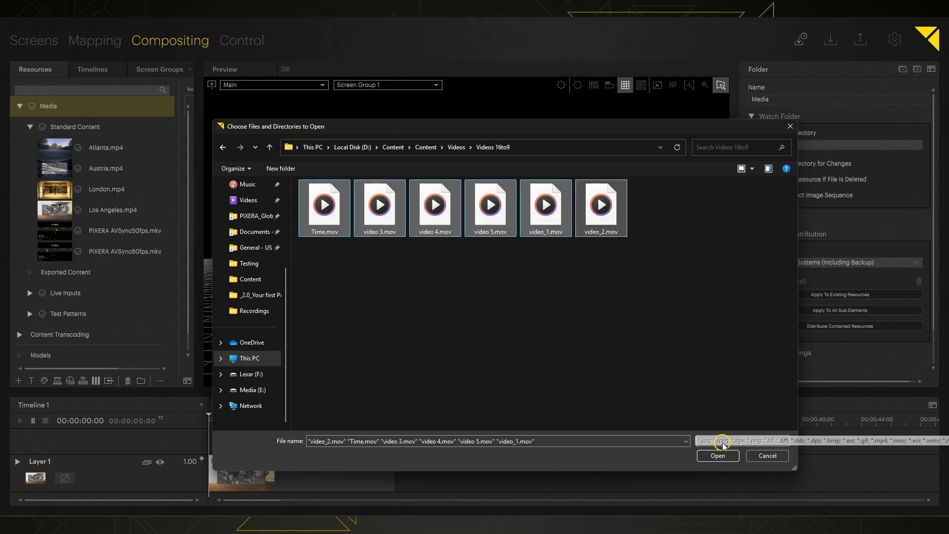
click(555, 299)
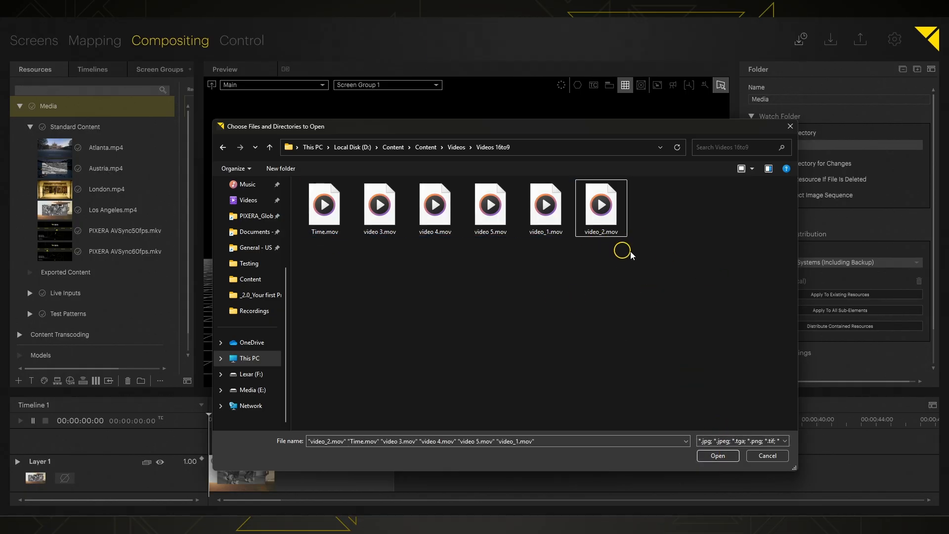
drag(673, 281, 299, 177)
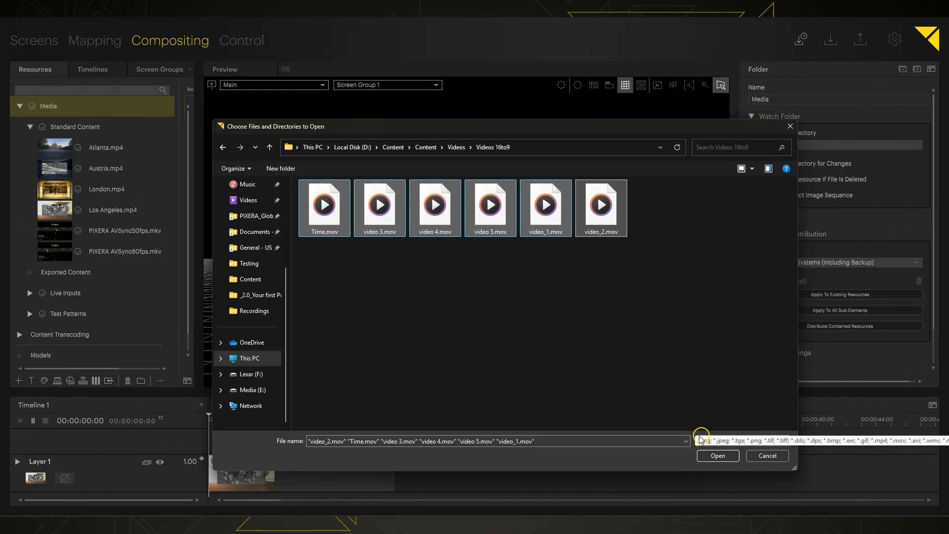
click(718, 455)
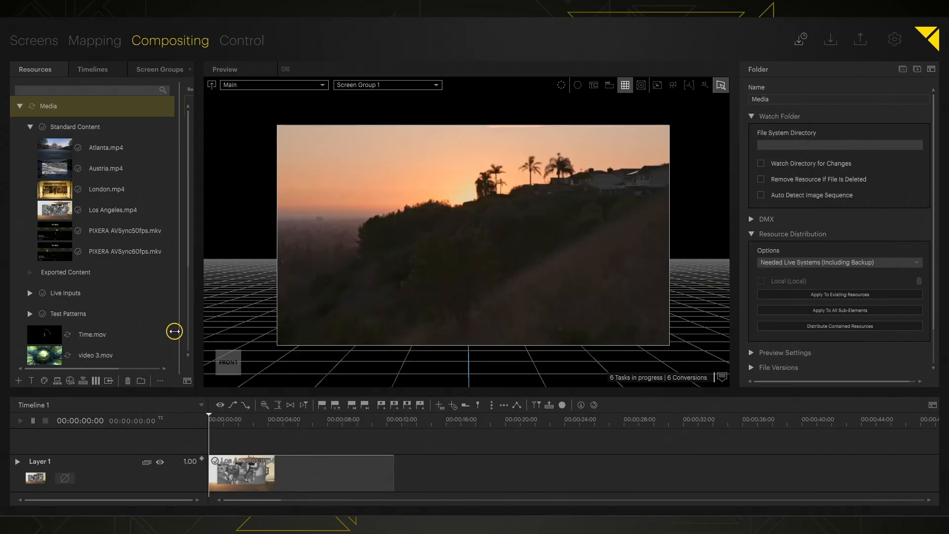
scroll(89, 247, down, 3)
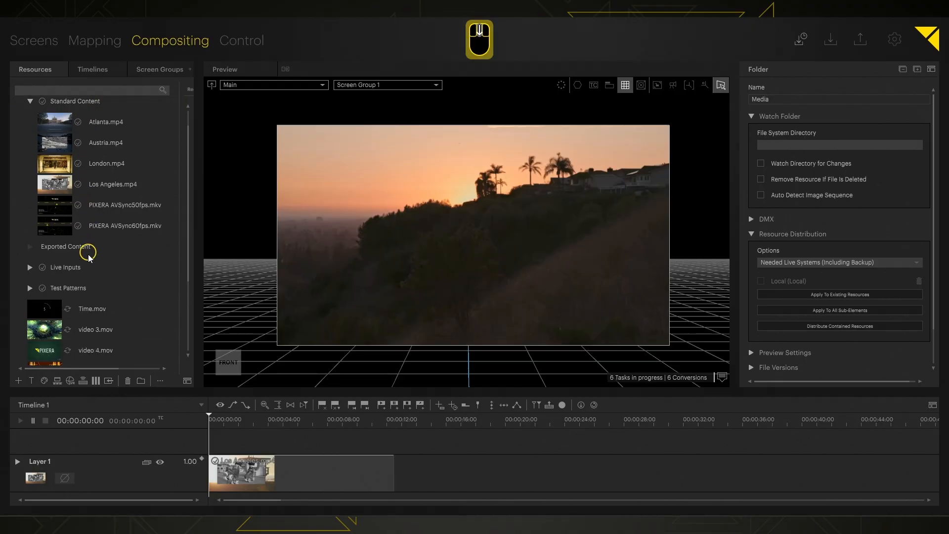
scroll(91, 249, down, 1)
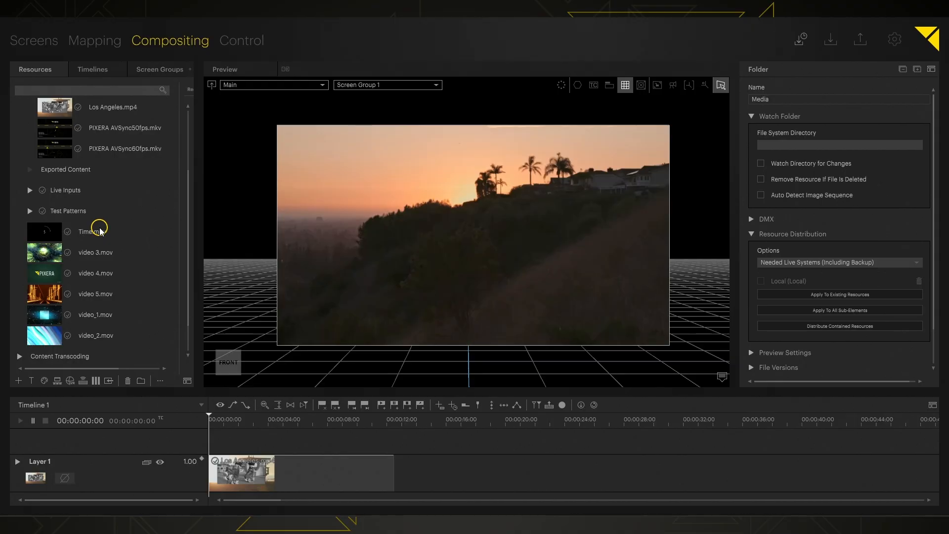
scroll(99, 231, up, 2)
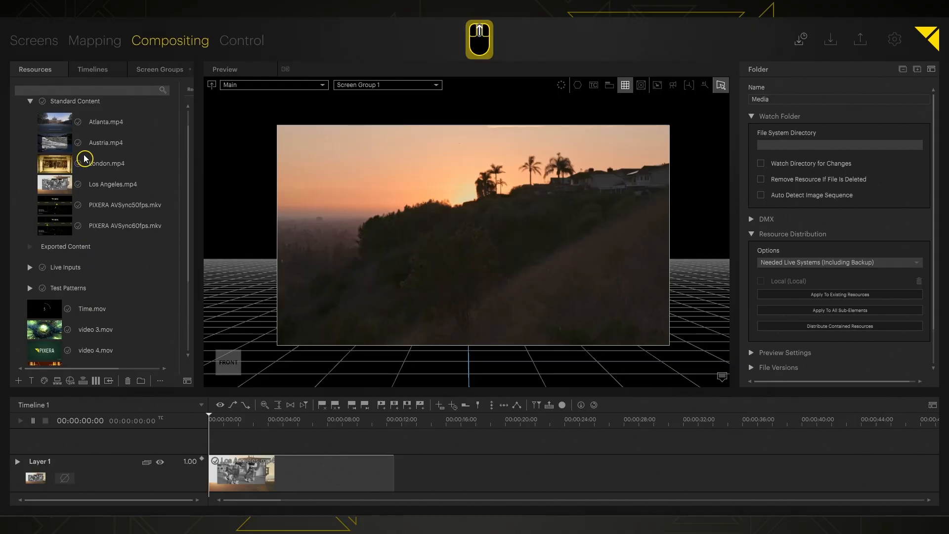
scroll(100, 231, down, 2)
scroll(99, 231, up, 2)
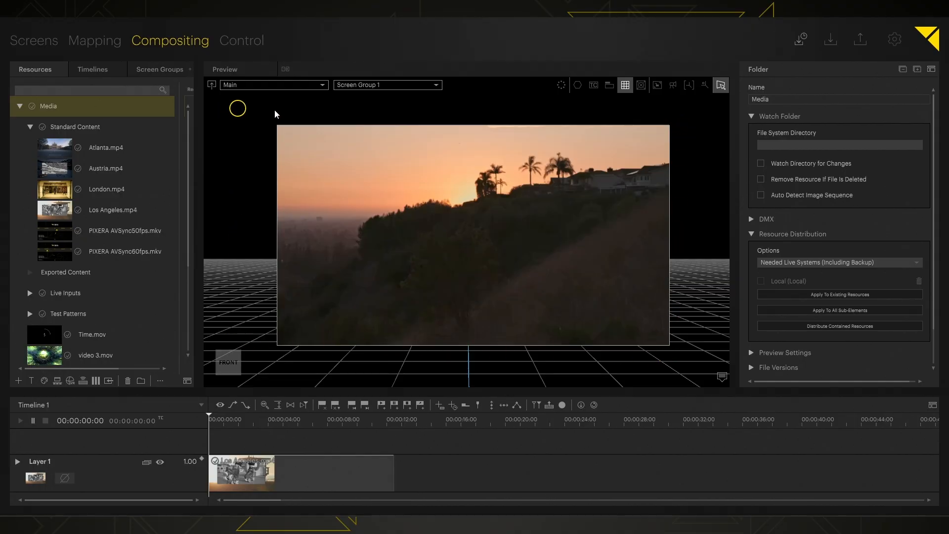
Examine the Preview settings and the available preview formats, keeping VP9/WEBM [With Alpha]
click(894, 38)
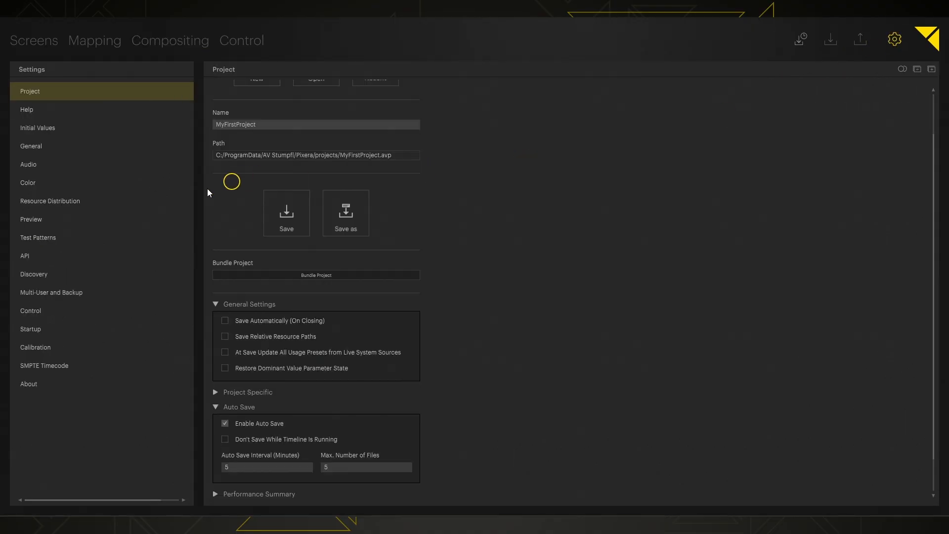
click(64, 220)
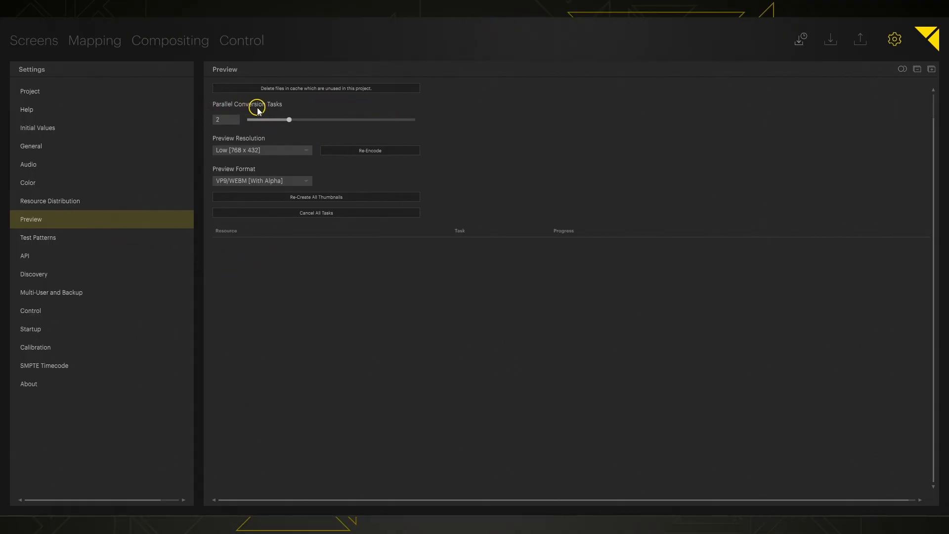
click(310, 181)
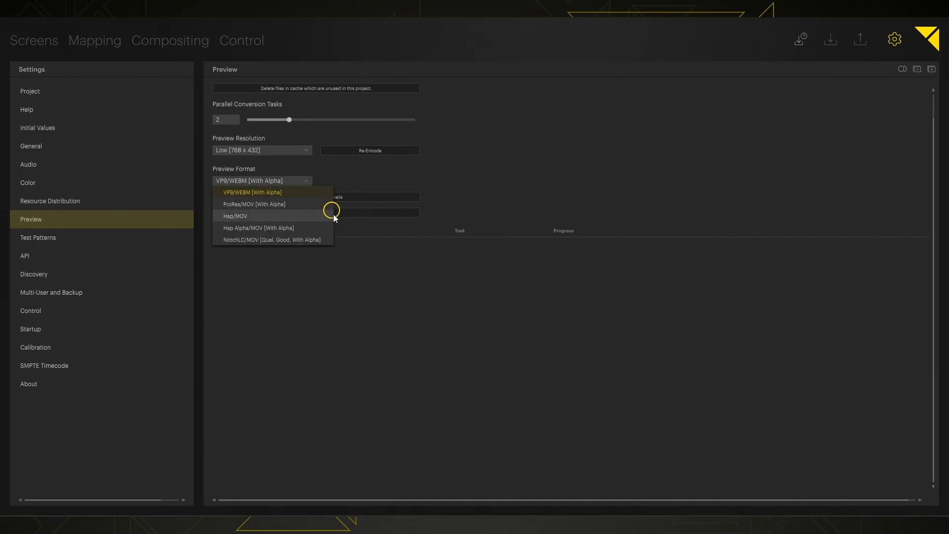
click(347, 177)
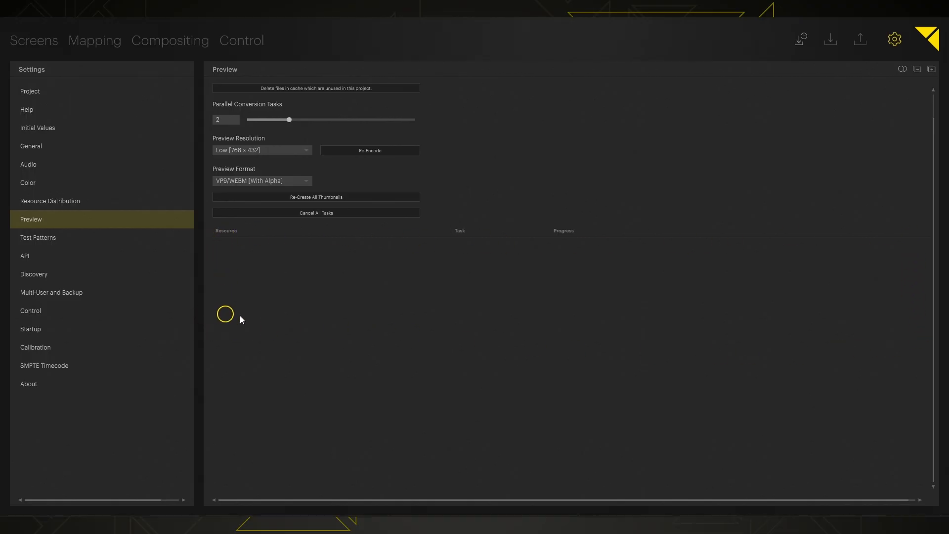
Return to Compositing, import PIXERA Project Mixtape Vol.2.mp4 from the parent Videos folder into Media, and check its preview conversion in the settings
click(148, 41)
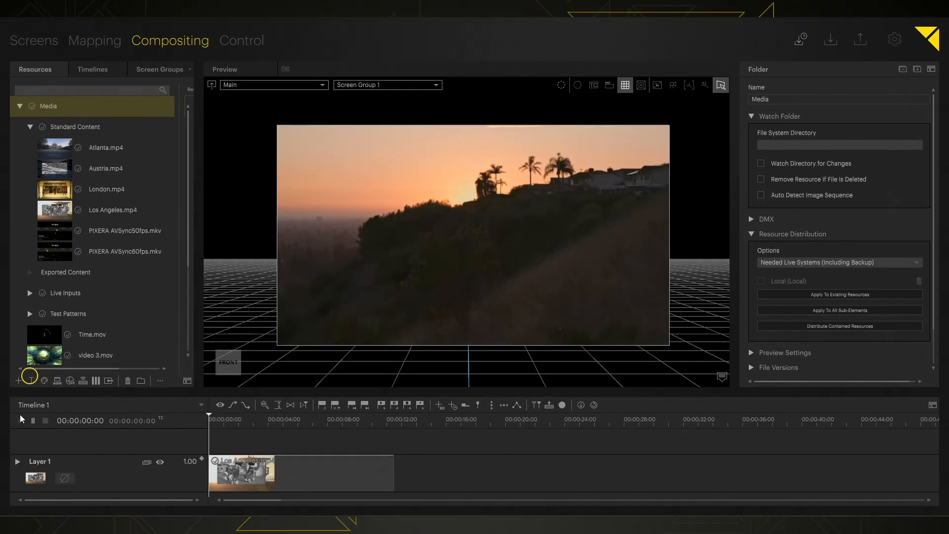
click(19, 380)
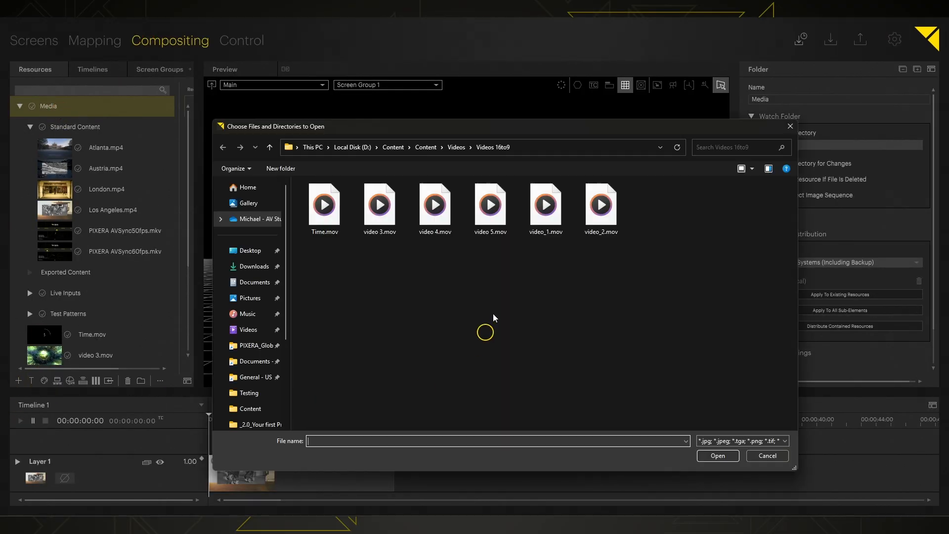
click(455, 147)
double_click(346, 268)
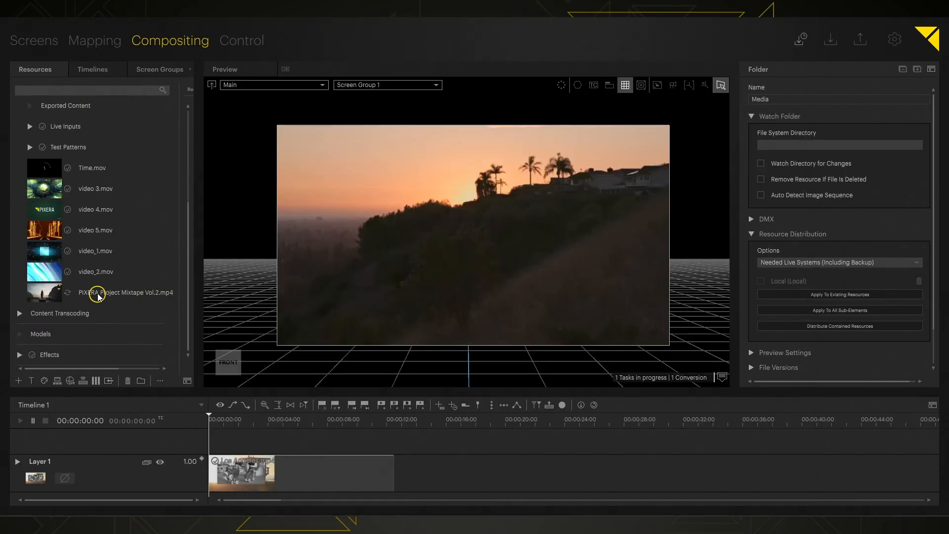
click(896, 40)
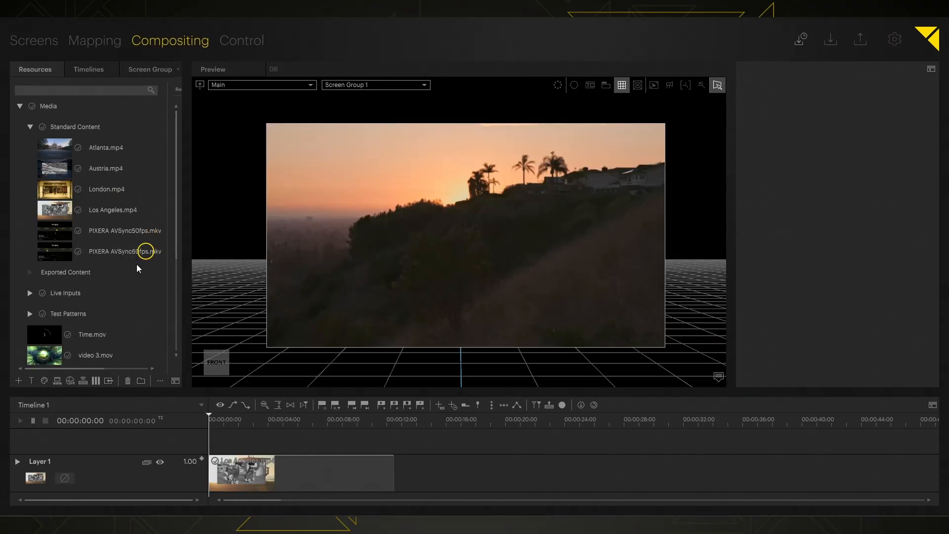
Widen the Resources area and its Path column to show the resolution, rate, duration and file path of each clip
scroll(77, 271, down, 5)
scroll(80, 279, up, 5)
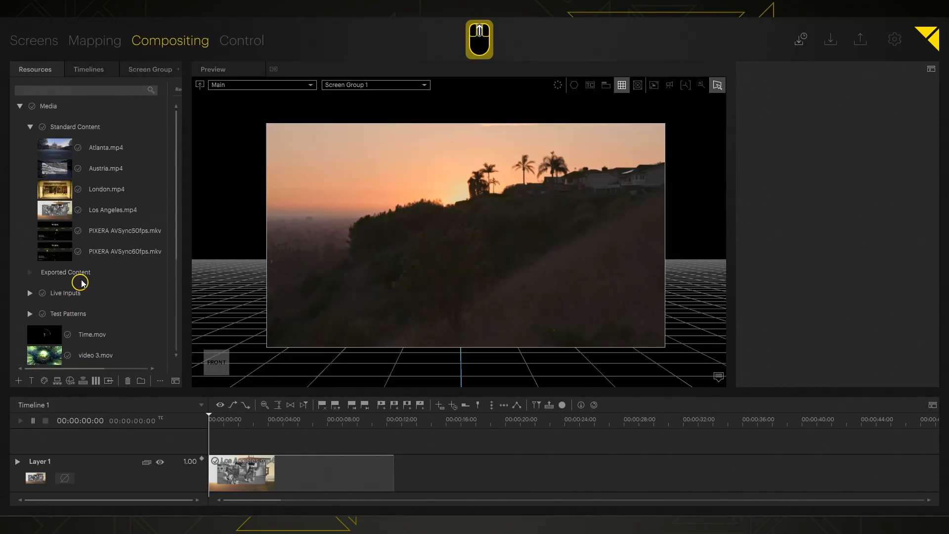
drag(189, 201, 140, 340)
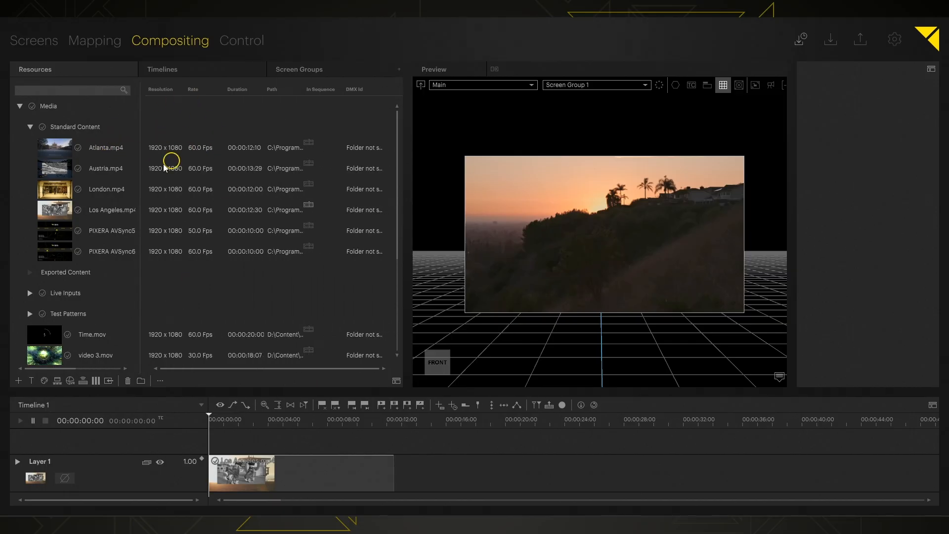
drag(409, 161, 563, 163)
drag(358, 92, 514, 104)
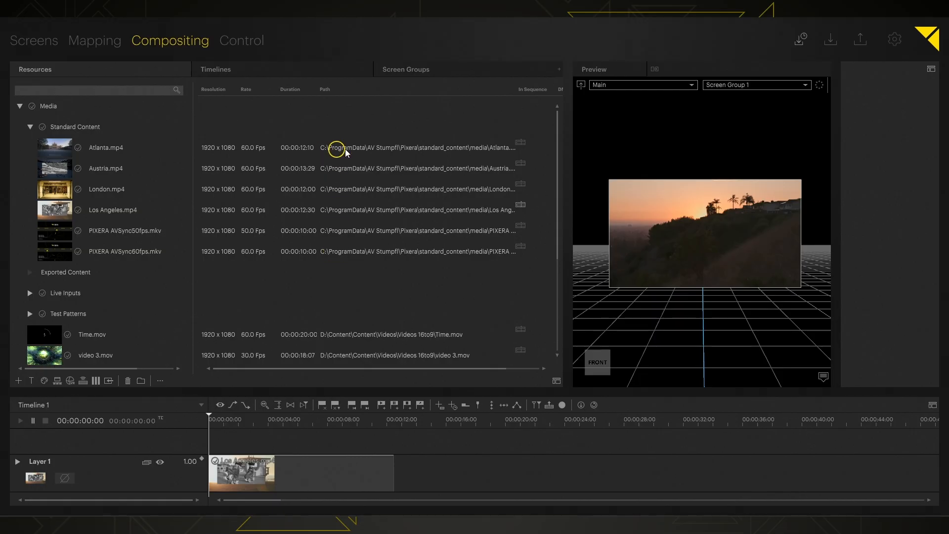
Show the source file of Atlanta.mp4 in File Explorer, close that window, and review the file paths of the media resources
click(411, 147)
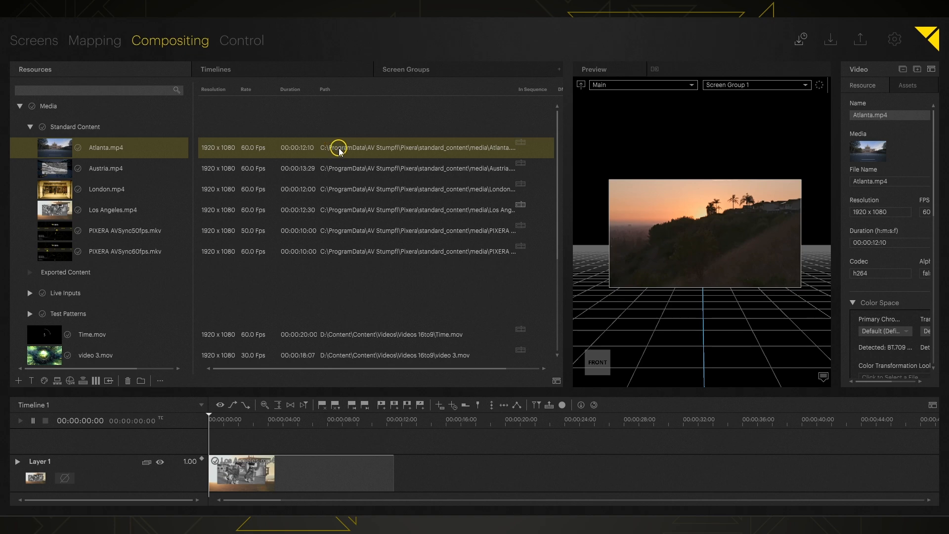
right_click(128, 146)
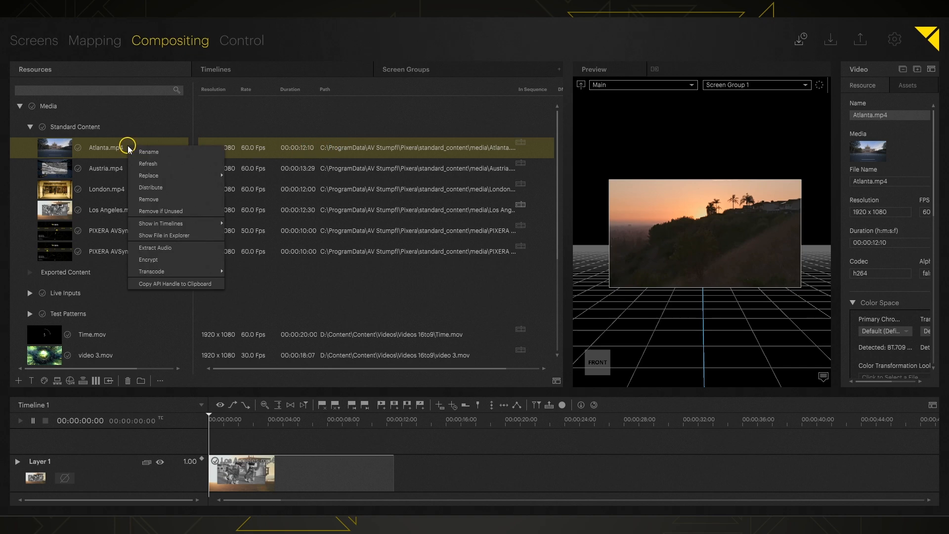
click(176, 237)
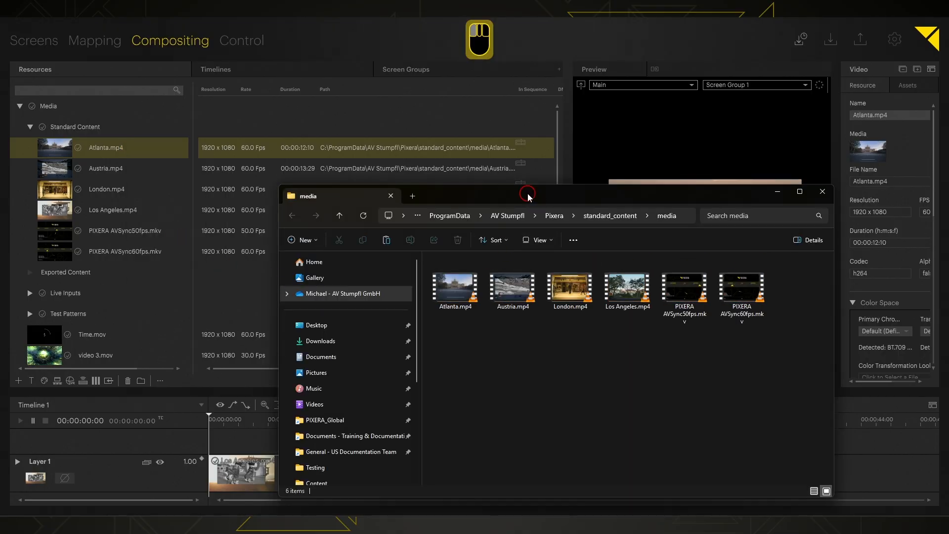
drag(533, 193, 445, 123)
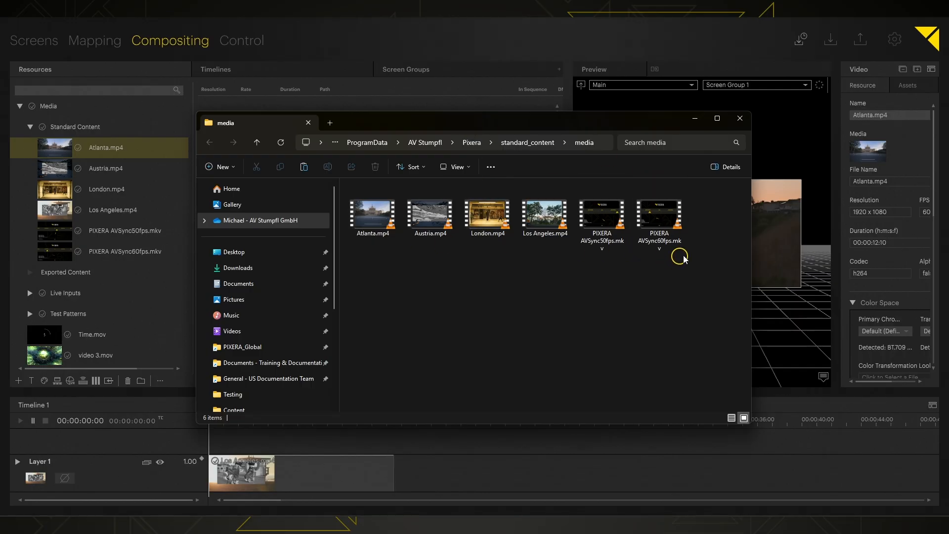
click(740, 118)
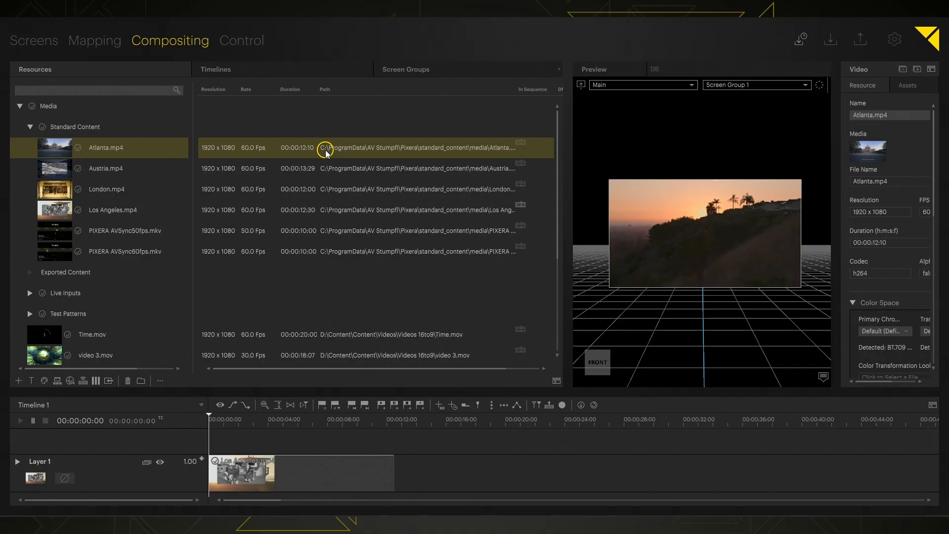
scroll(313, 230, down, 5)
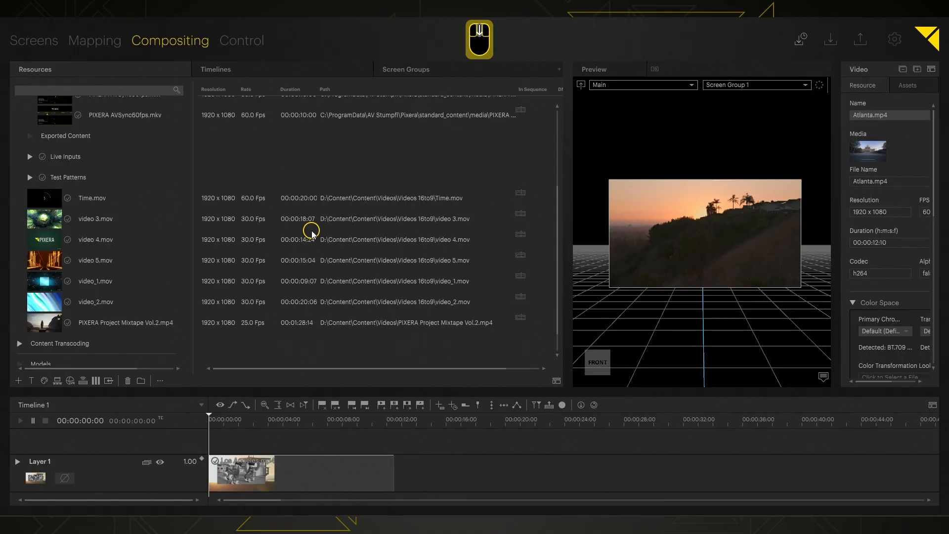
scroll(314, 230, up, 5)
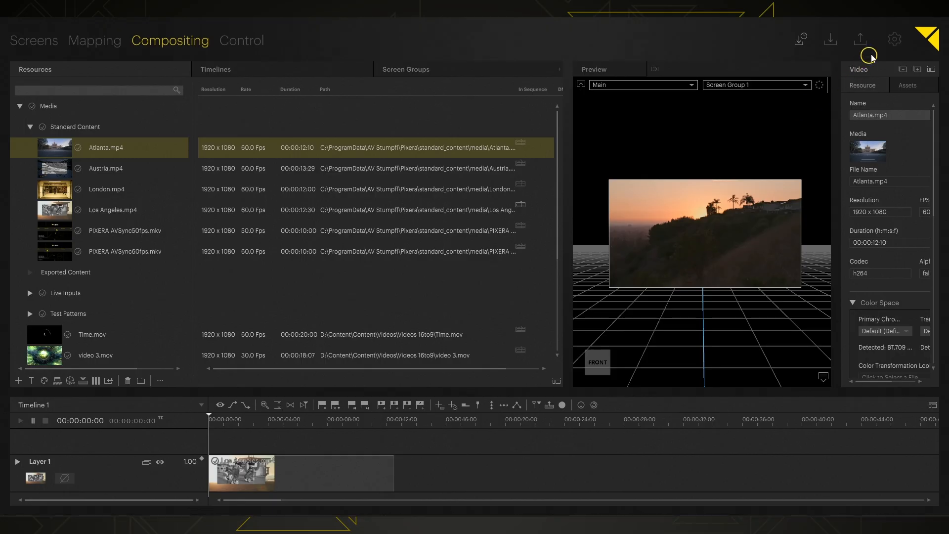
Review the Preview settings and open the folder chooser for the preview cache location, leaving C:\RX-Cache-Preview in place
click(891, 39)
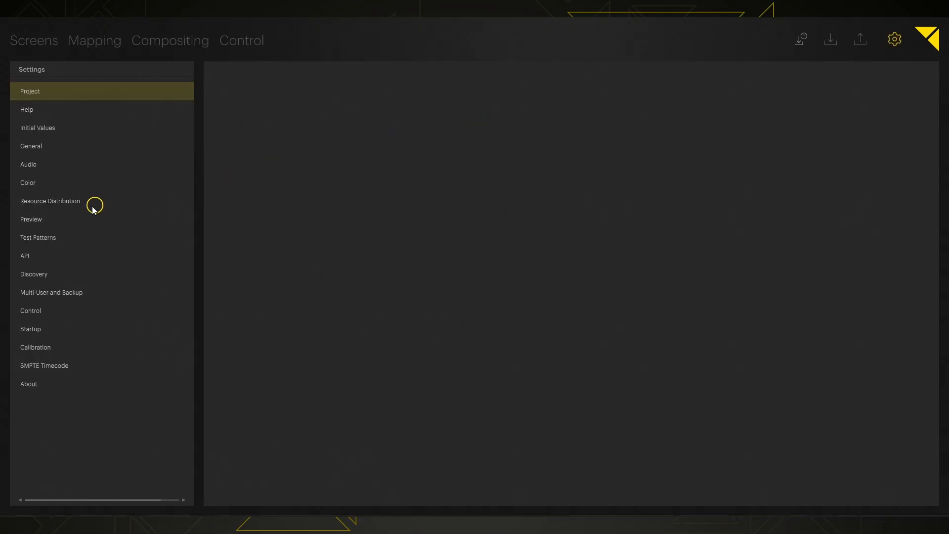
click(51, 219)
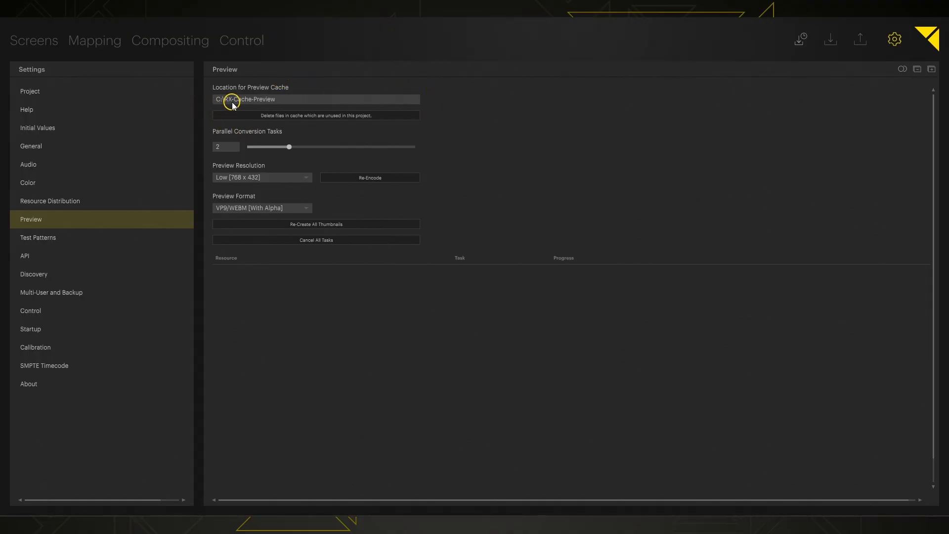
click(301, 99)
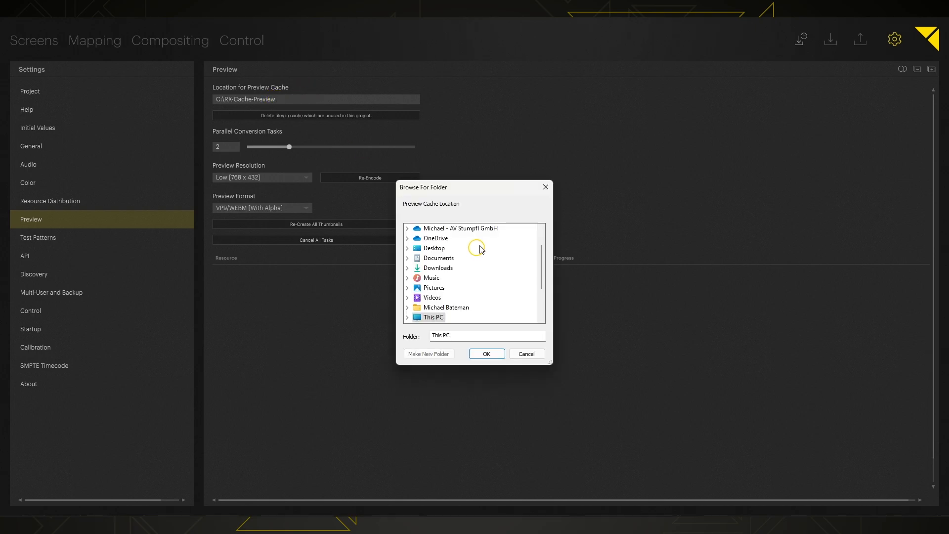
click(527, 353)
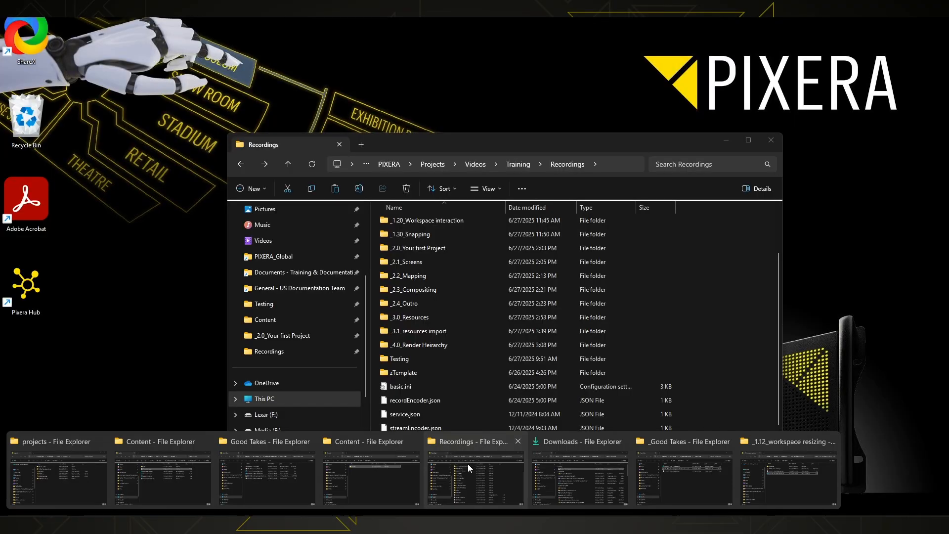
Switch to File Explorer and open the RX-Cache-Preview folder on the C: drive
click(468, 464)
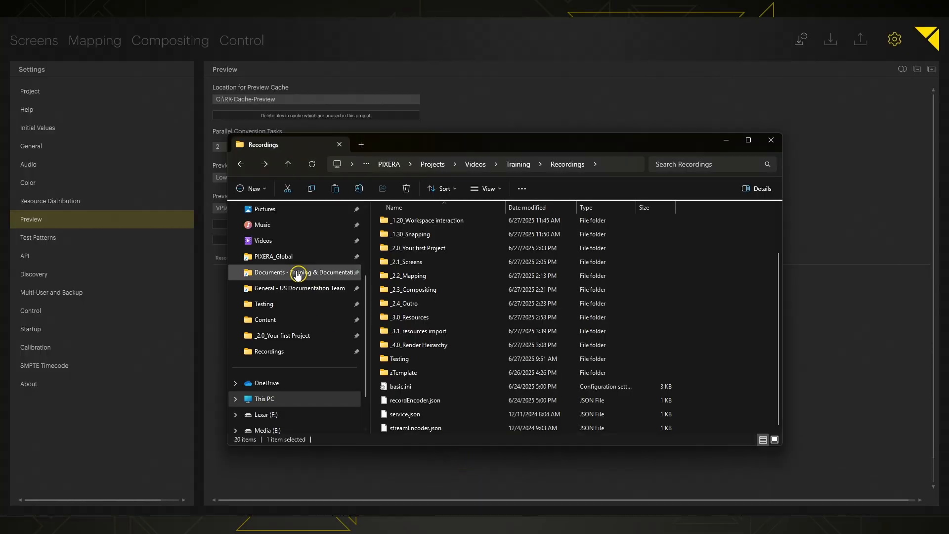
click(265, 397)
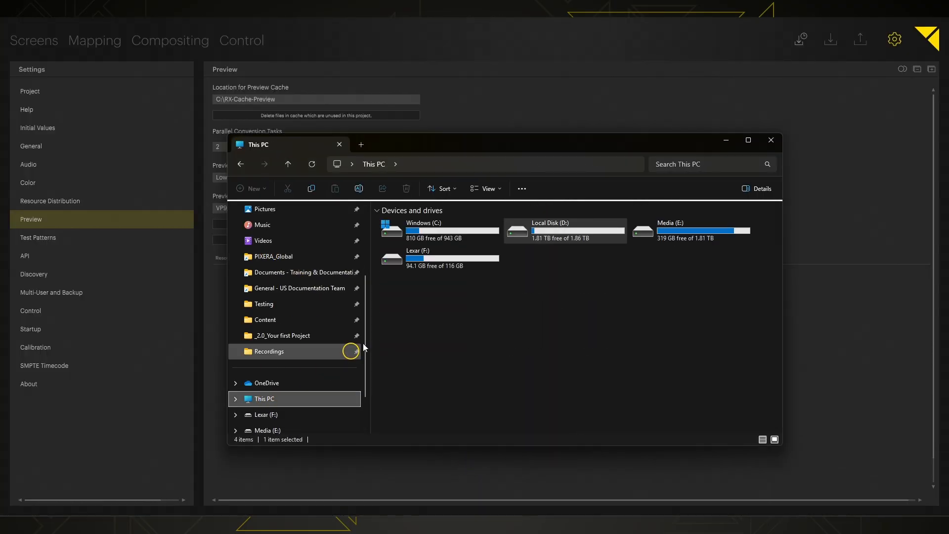
double_click(425, 232)
click(409, 292)
double_click(409, 292)
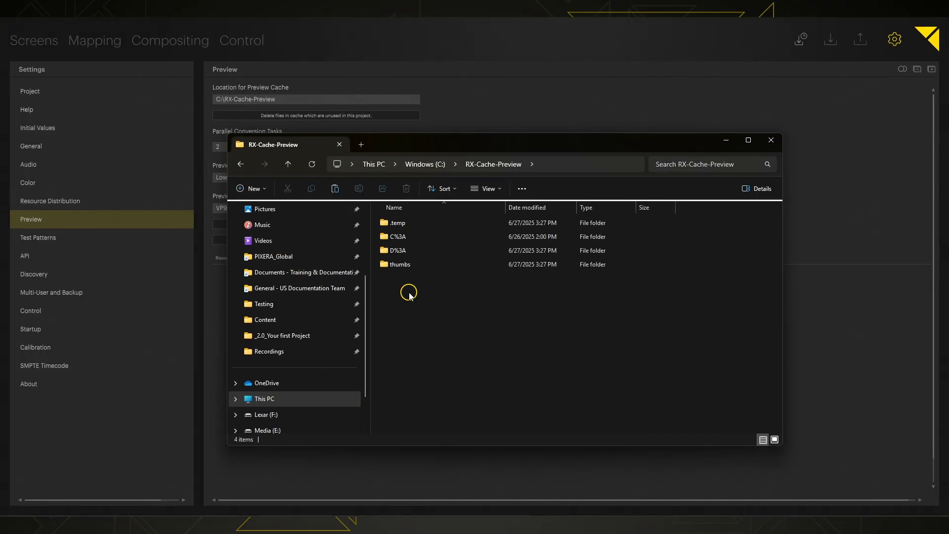
Browse the preview cache through C%3A, ProgramData, AV Stumpfl, Pixera and standard_content to its media folder
double_click(409, 238)
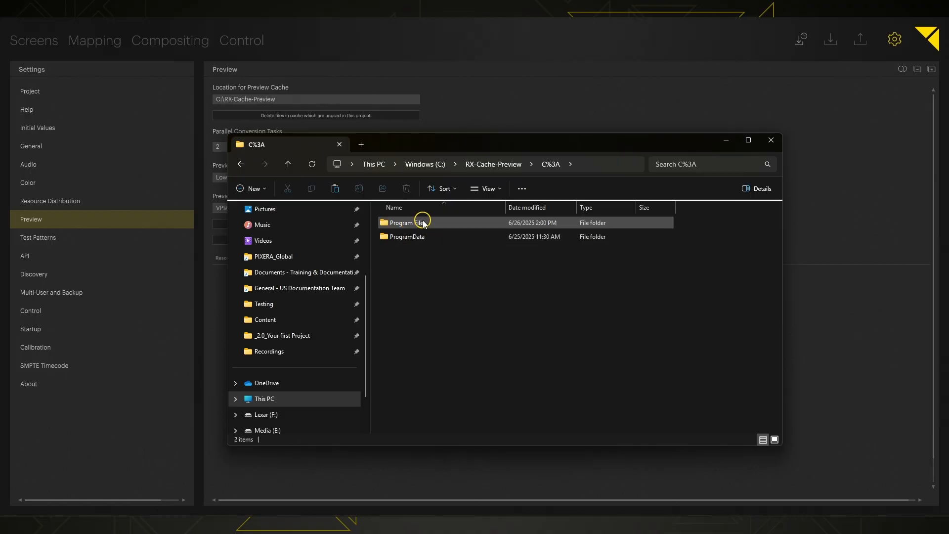
double_click(407, 236)
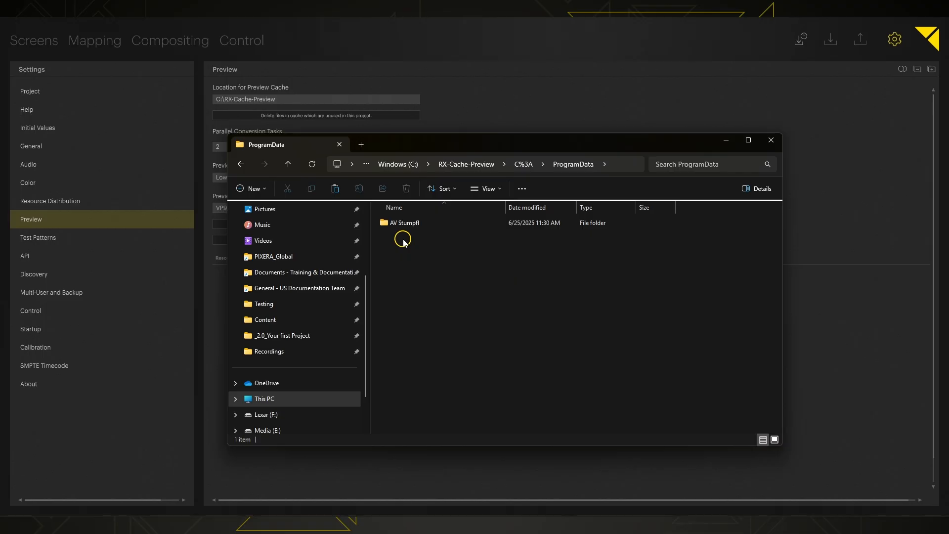
click(409, 223)
double_click(408, 223)
double_click(408, 223)
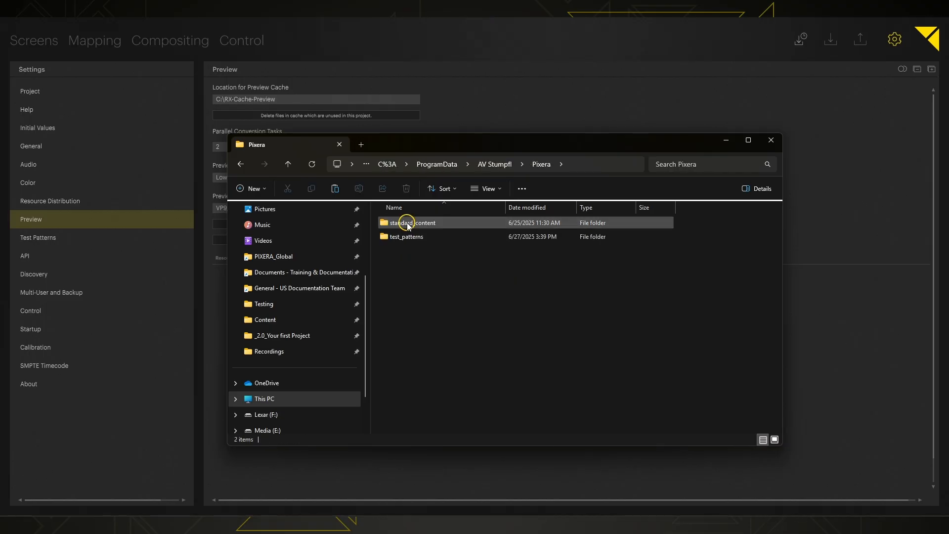
double_click(407, 223)
double_click(407, 223)
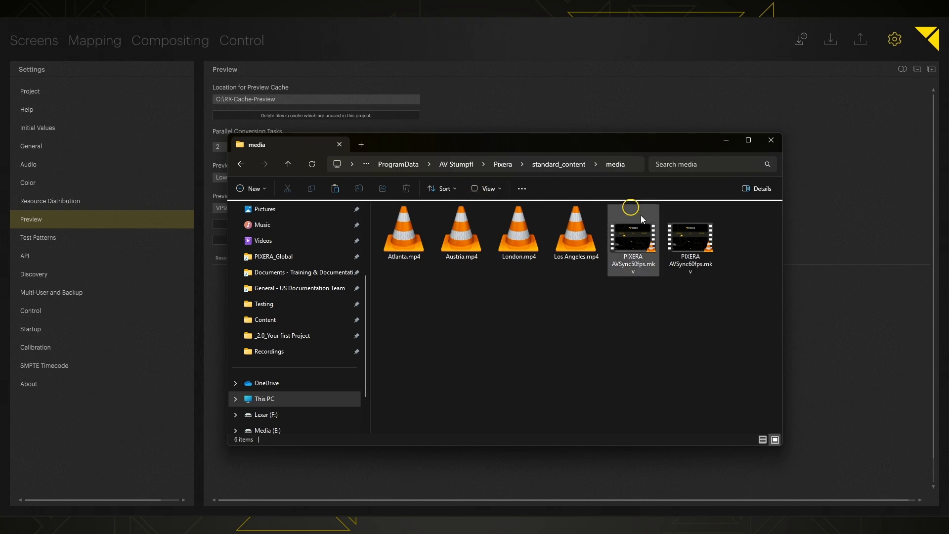
Inspect the cached preview files London.mp4 and Los Angeles.mp4 in the media folder
click(585, 234)
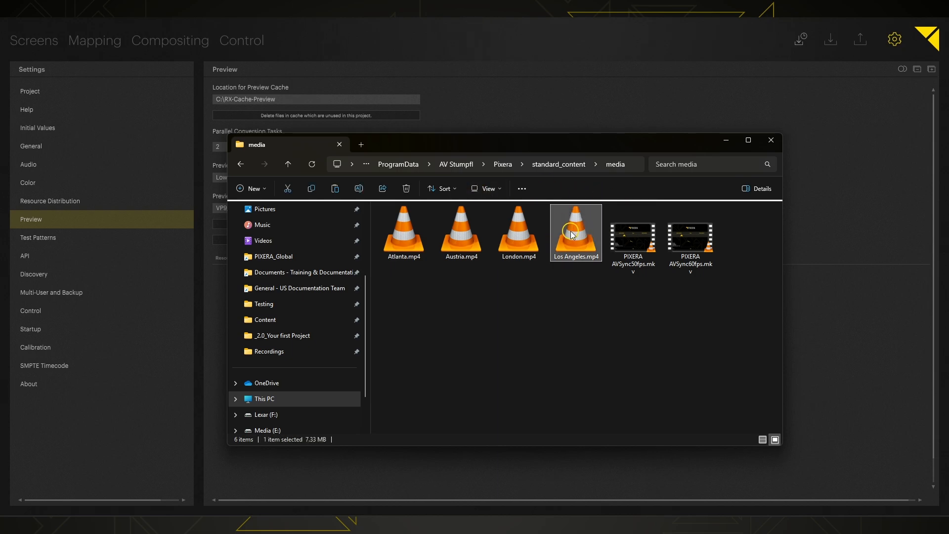
click(535, 232)
click(582, 234)
click(536, 233)
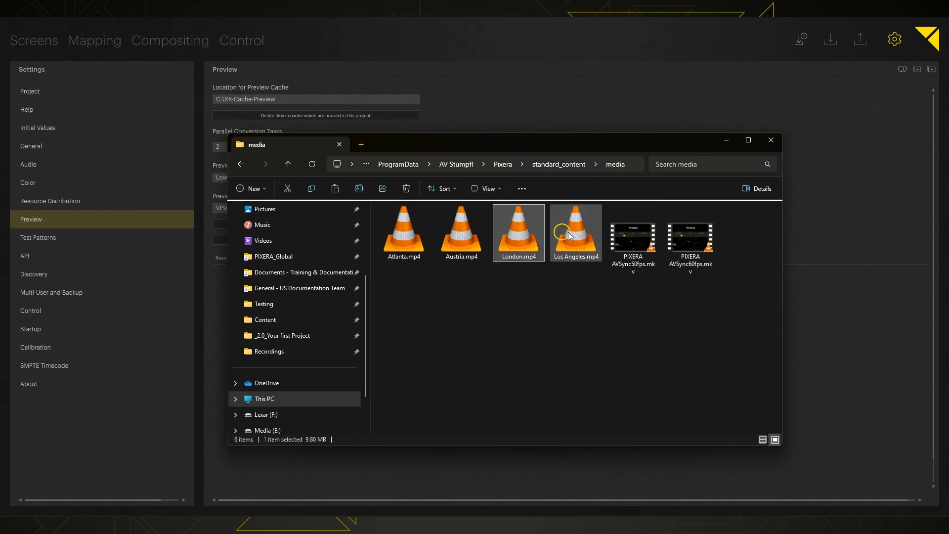
click(570, 234)
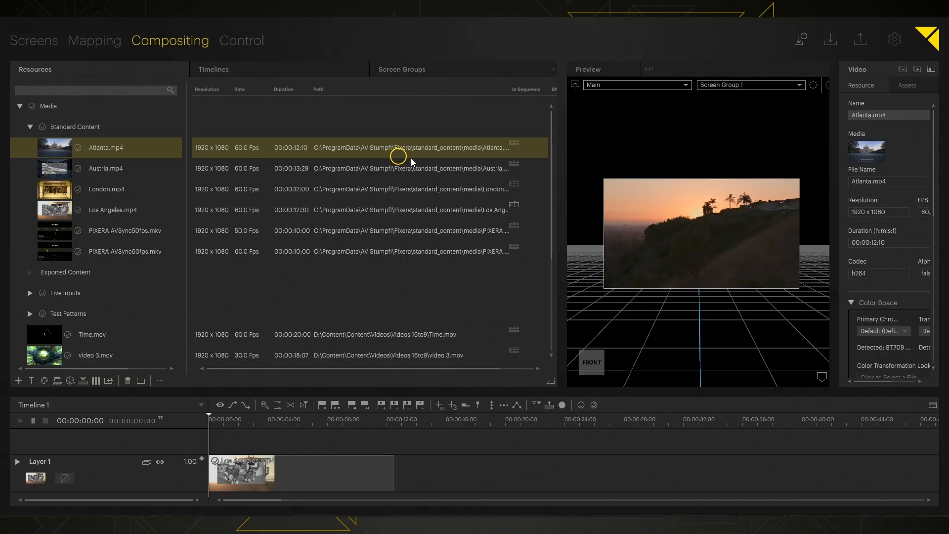
Import the whole Videos folder from D:\Content\Content in File Explorer into the Media resources
scroll(352, 289, down, 3)
scroll(351, 289, down, 3)
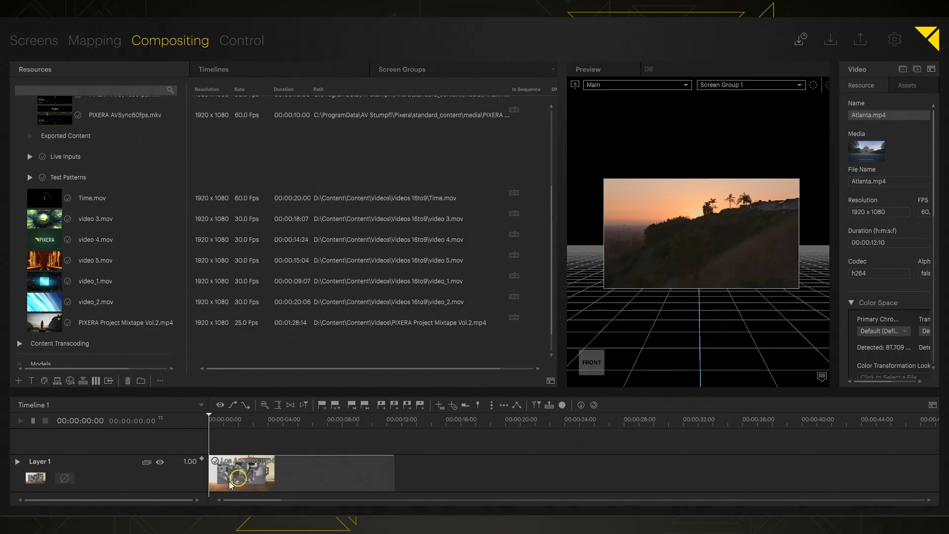
click(161, 525)
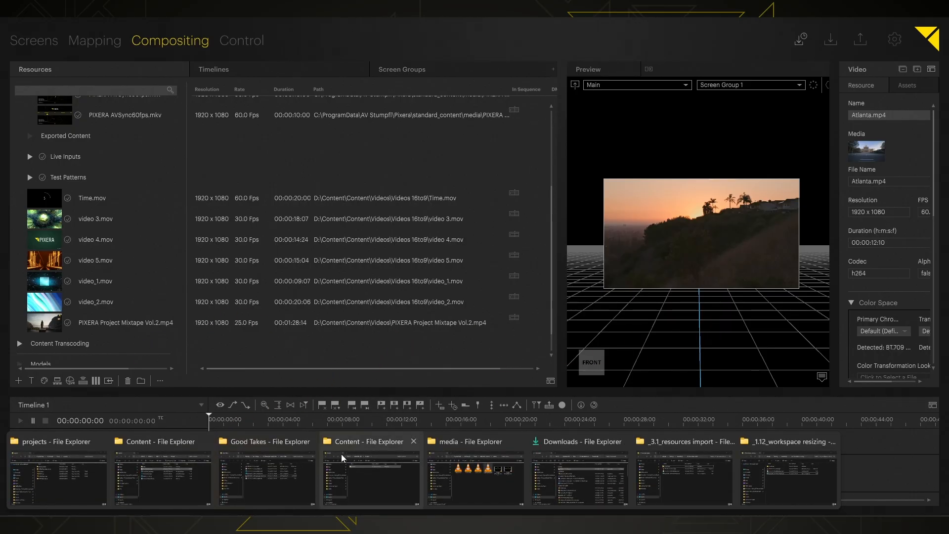
click(342, 457)
double_click(377, 209)
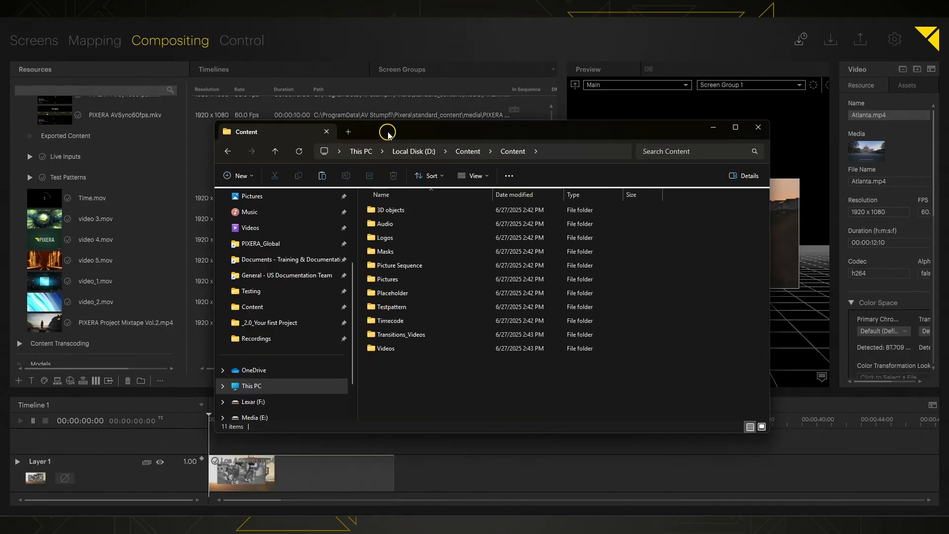
drag(387, 133, 463, 128)
click(439, 341)
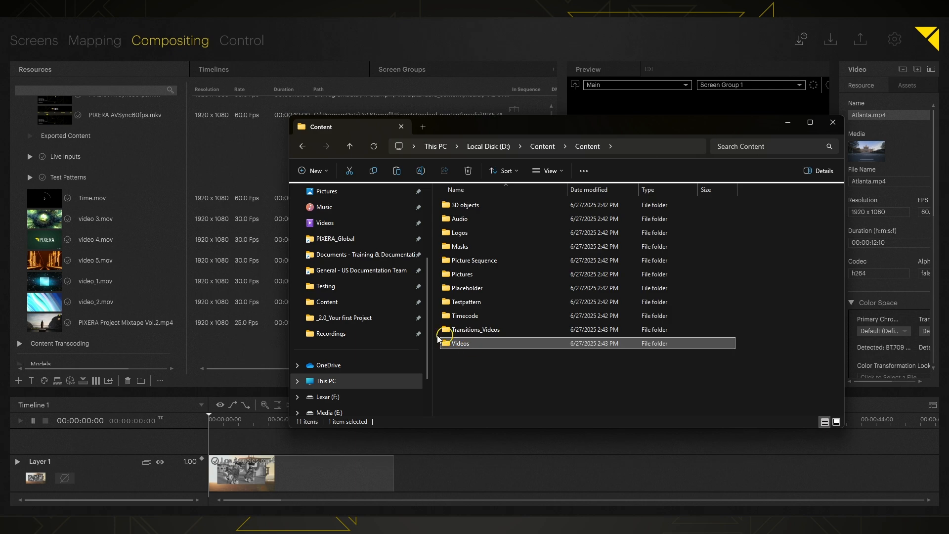
scroll(127, 265, up, 4)
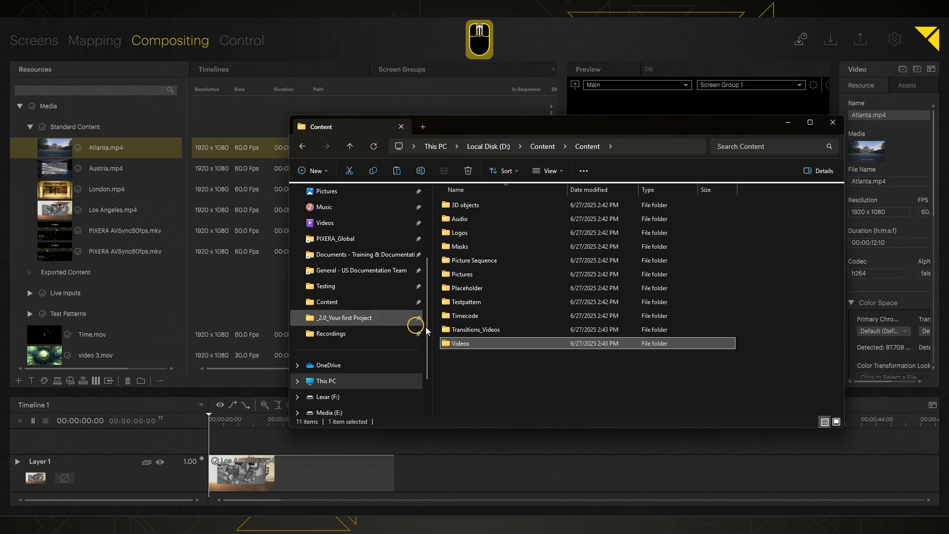
drag(451, 343, 50, 108)
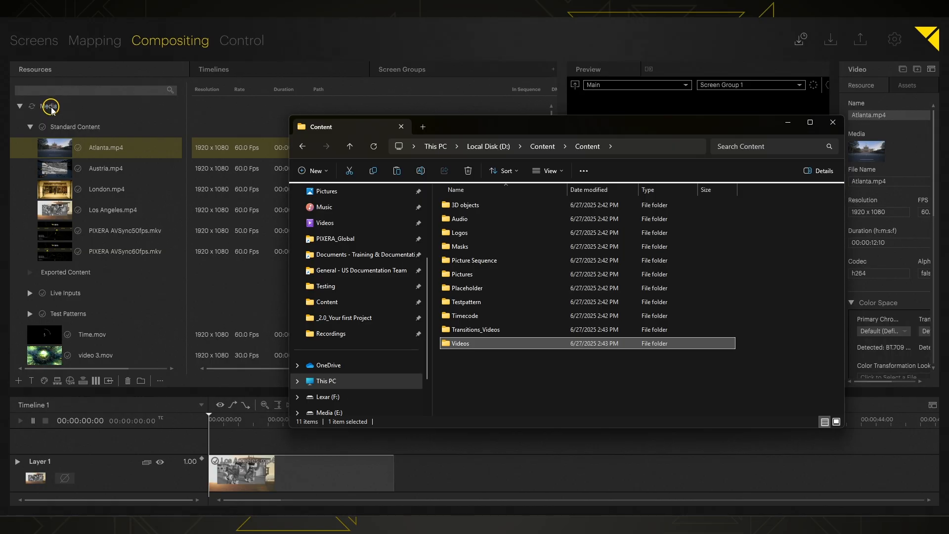
Expand the imported Videos folder's subfolders Loops, Video dodecahedron, Videos 16to9 and Videos 21to9 to review their clips
scroll(84, 238, down, 6)
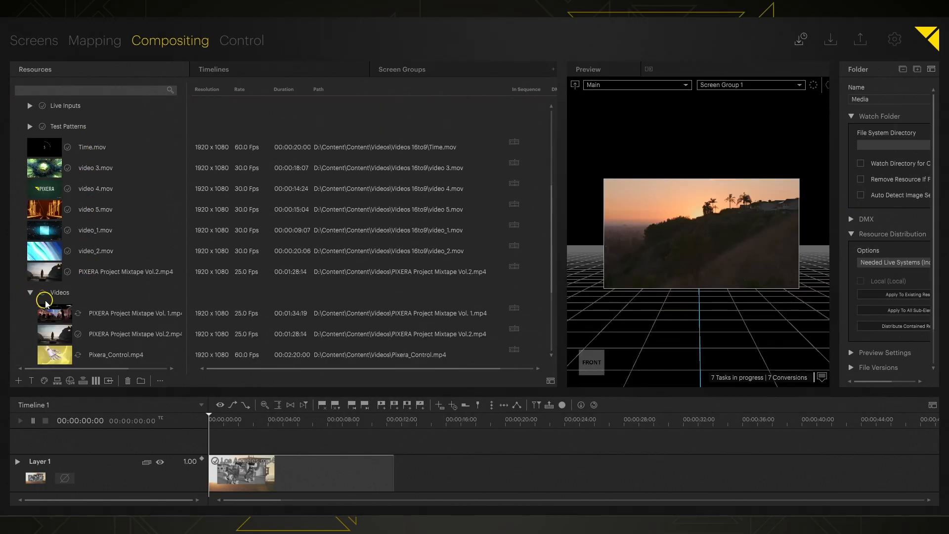
click(30, 294)
click(38, 325)
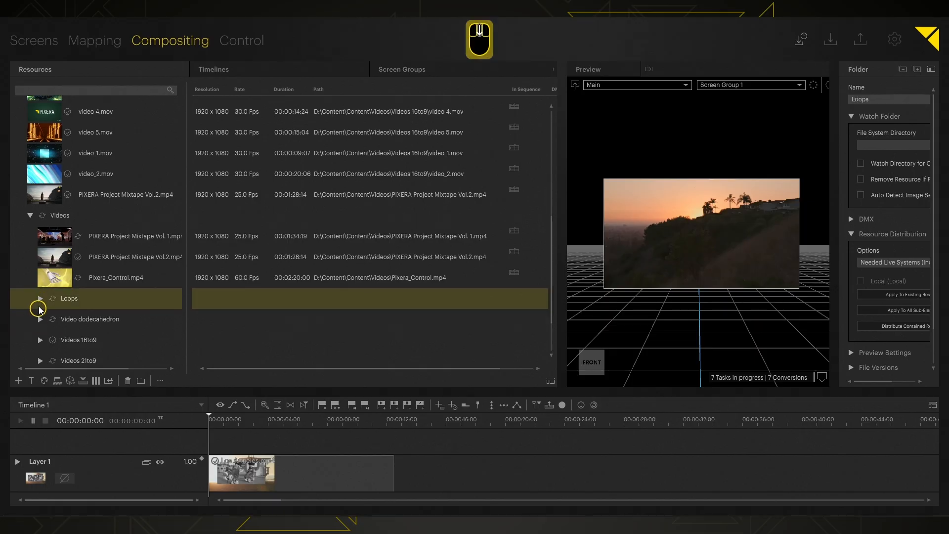
click(39, 297)
click(41, 258)
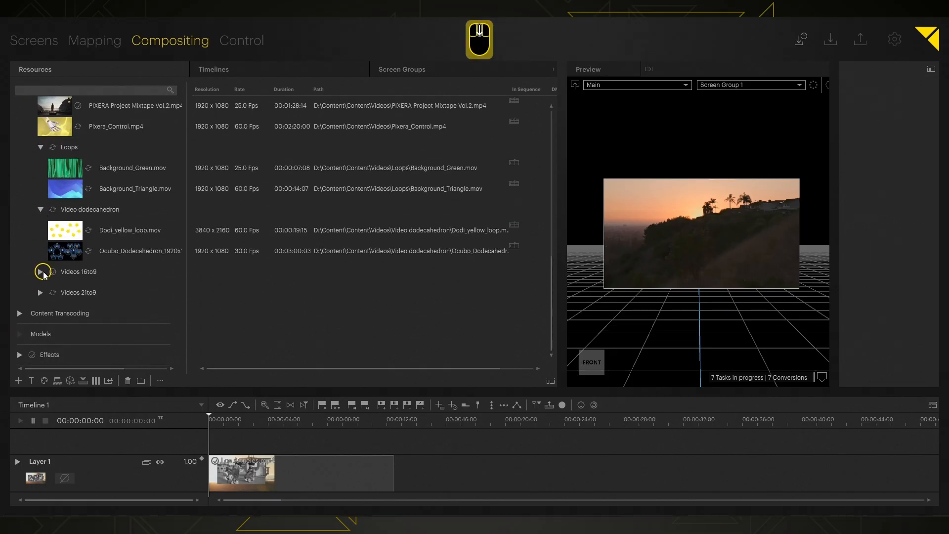
click(42, 271)
click(42, 315)
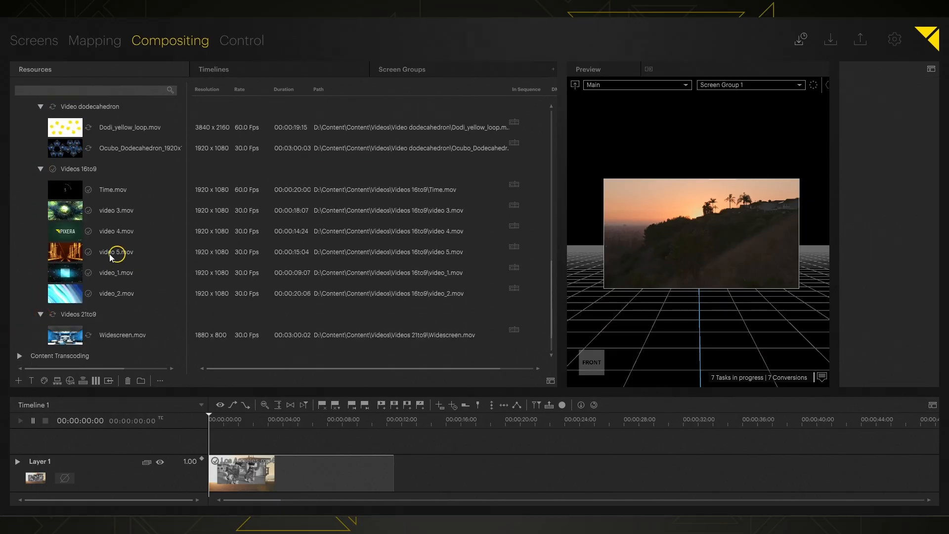
Check the preview conversion tasks of the imported videos in the settings and return to Compositing
scroll(138, 245, up, 5)
scroll(134, 246, up, 10)
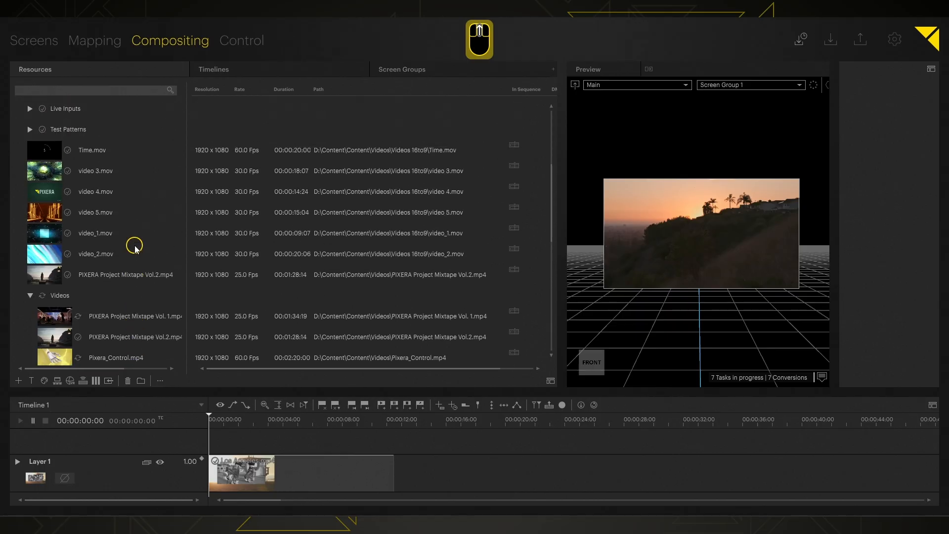
click(895, 40)
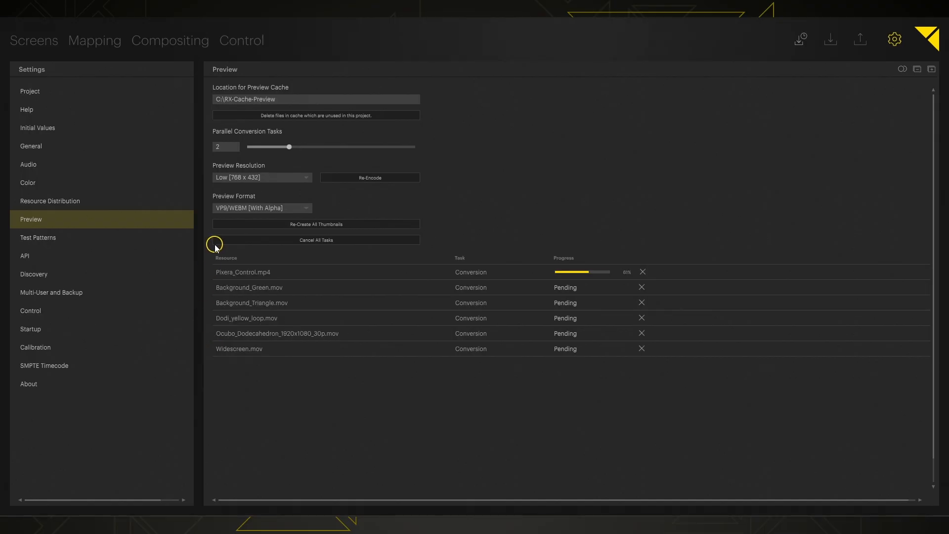
click(132, 38)
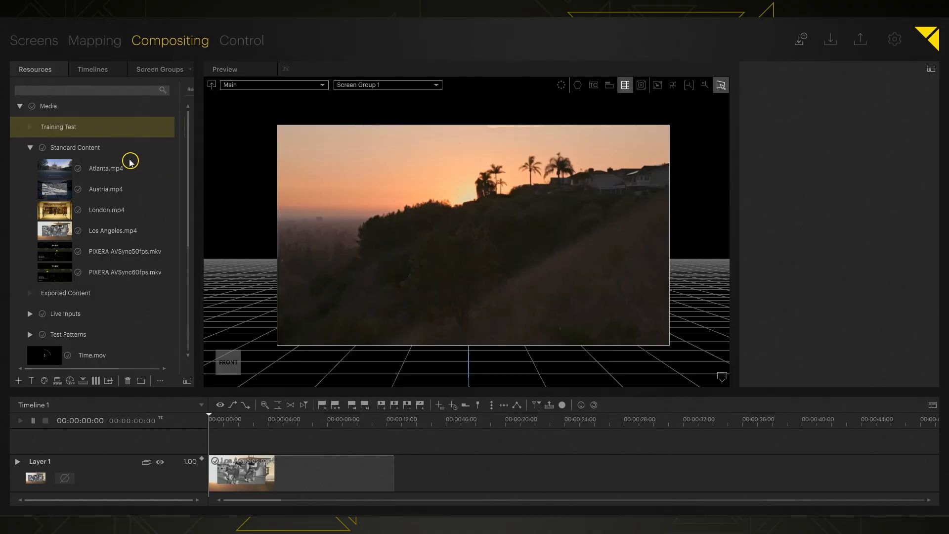
Compare the codec and other metadata of Atlanta.mp4, PIXERA AVSync50fps.mkv, PIXERA AVSync60fps.mkv and Los Angeles.mp4
click(58, 170)
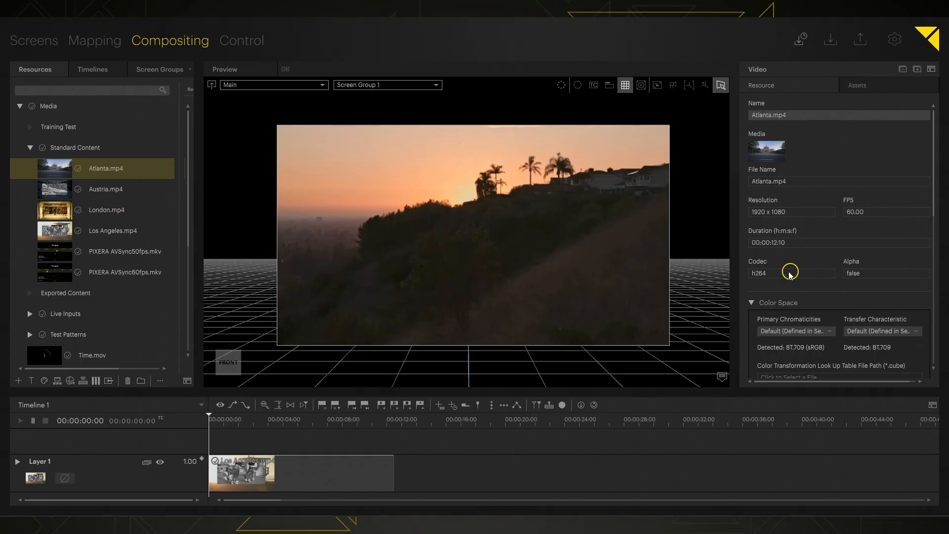
click(151, 253)
click(146, 270)
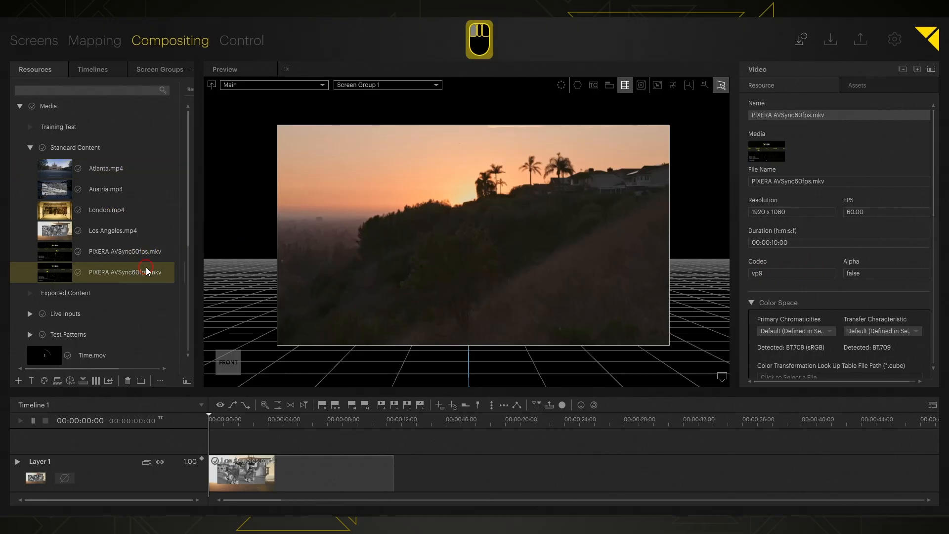
click(141, 249)
click(140, 270)
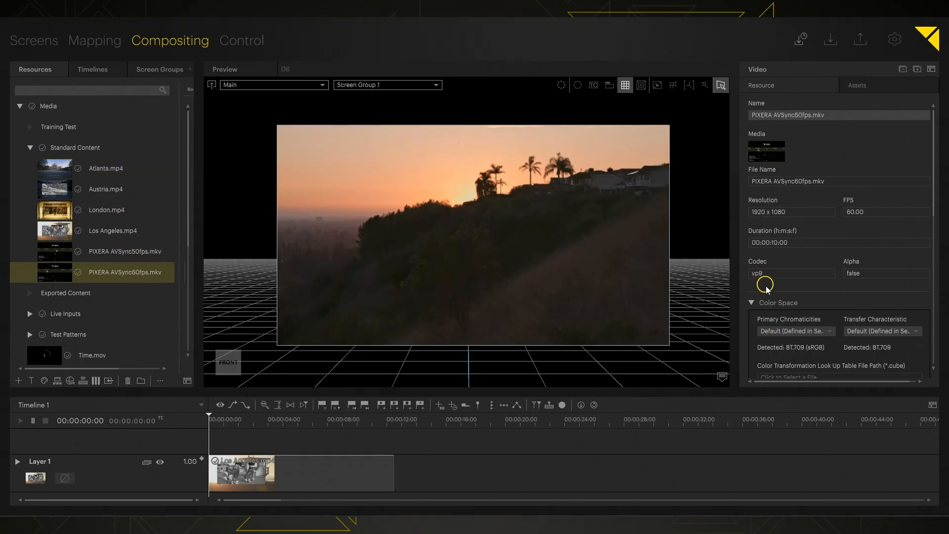
click(139, 253)
click(131, 229)
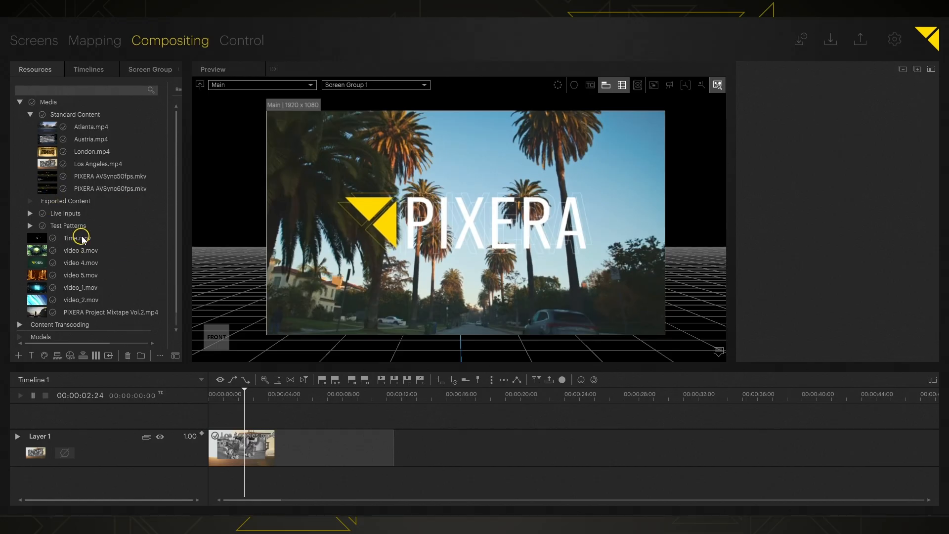
Import Corvette_60fps_00001.dds from the Picture Sequence\Corvette folder into Media as an image sequence at 60 FPS
click(18, 355)
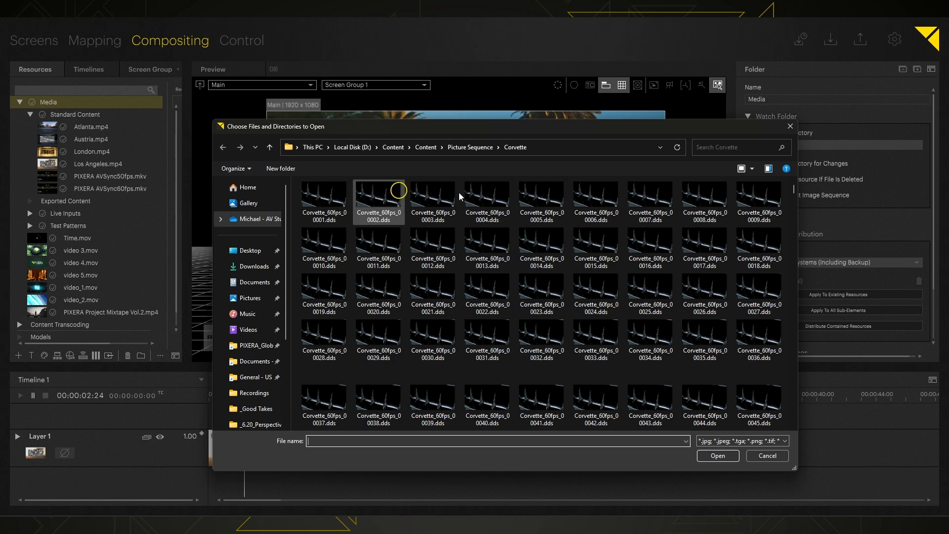
drag(795, 190, 789, 170)
click(313, 202)
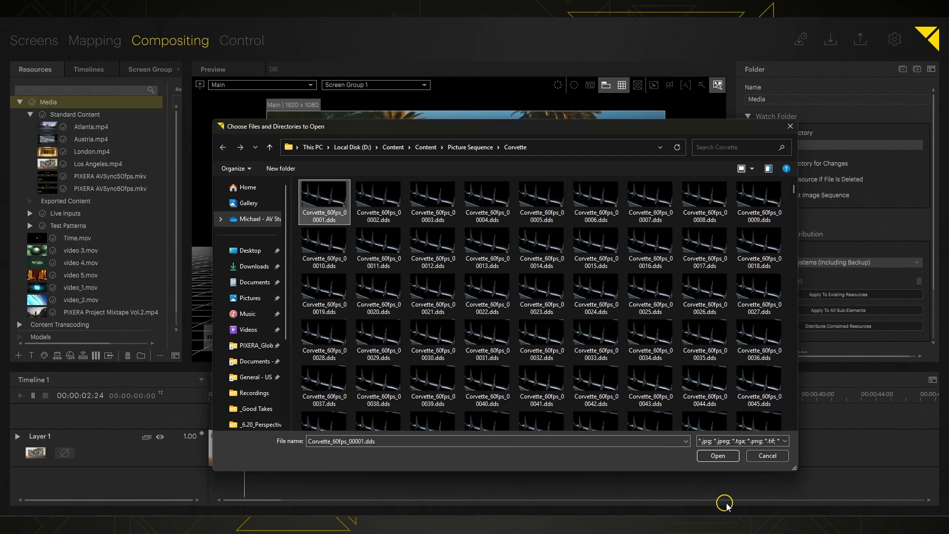
click(720, 454)
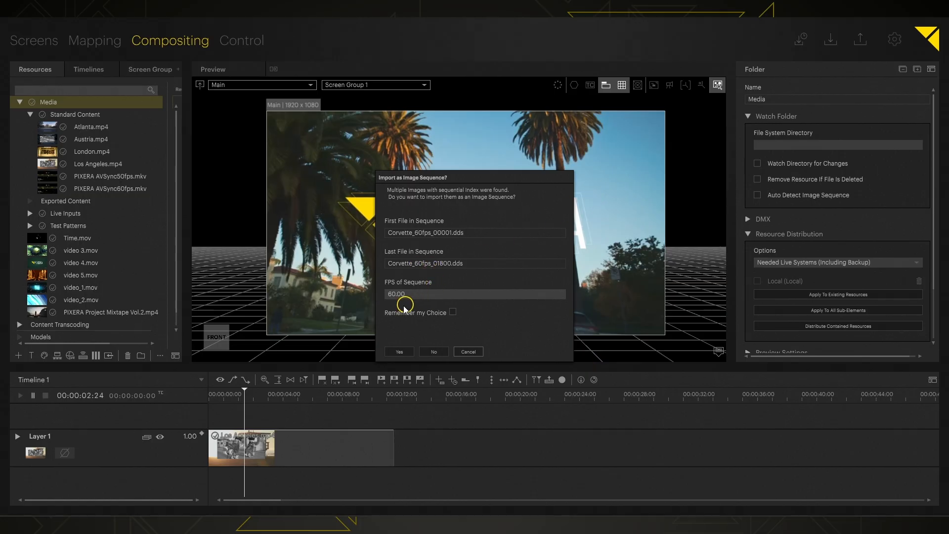
click(400, 352)
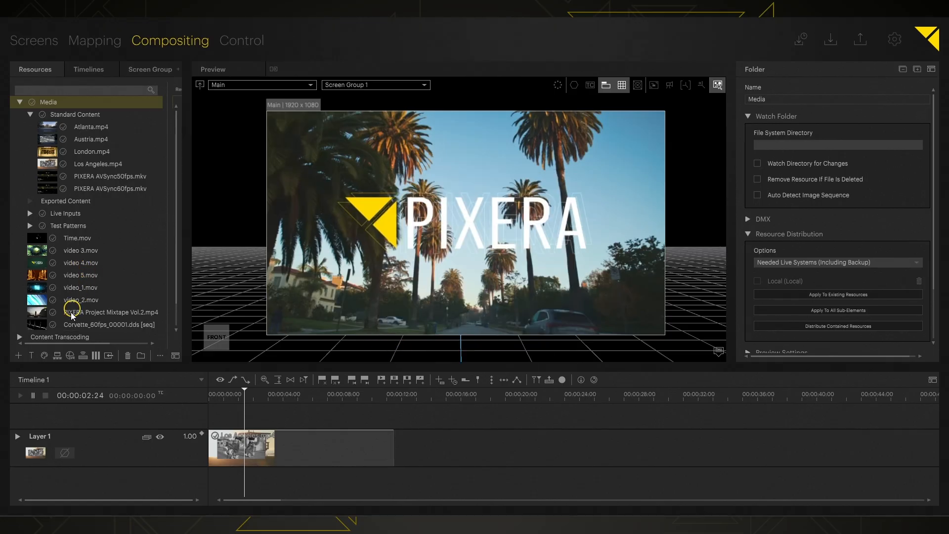
Place the Corvette image sequence on a new layer starting at the beginning of Timeline 1 and play it in the preview
drag(68, 327, 436, 225)
drag(337, 455, 301, 455)
key(space)
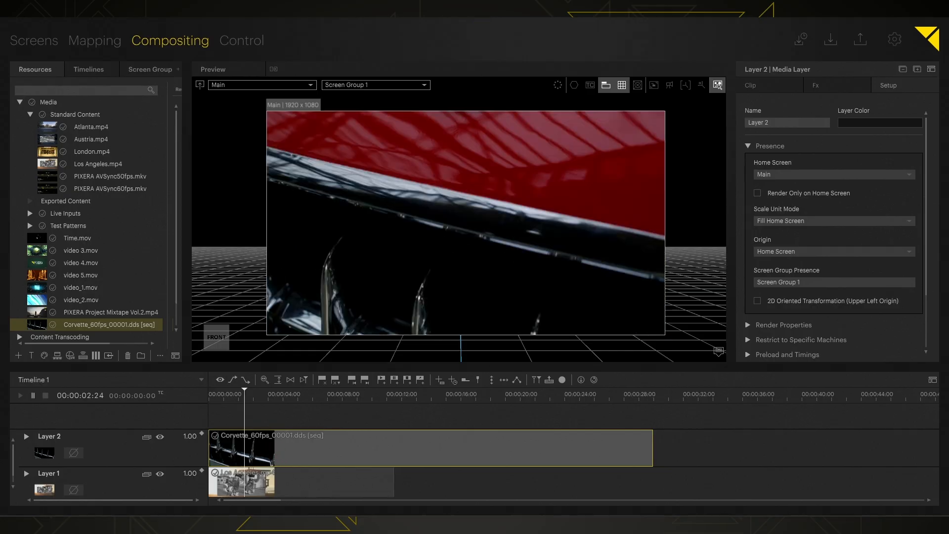
key(space)
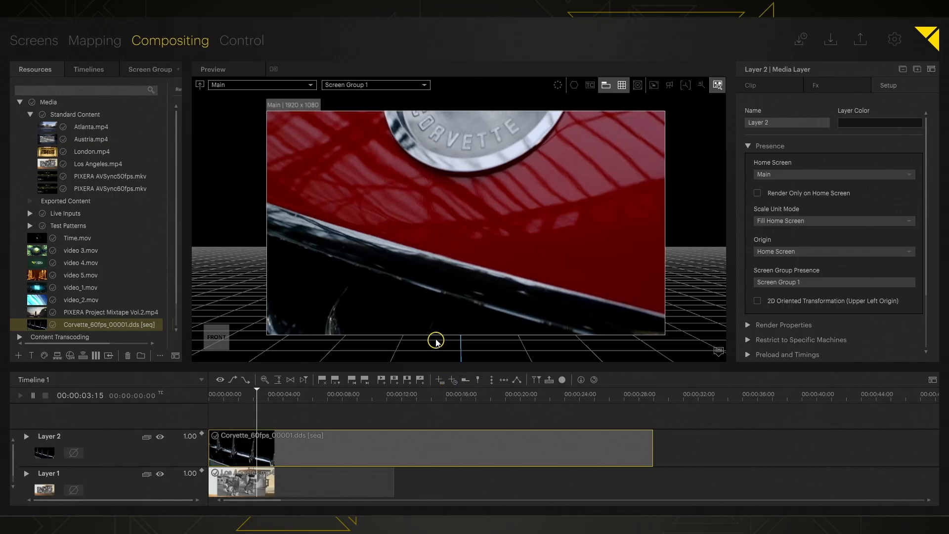
key(space)
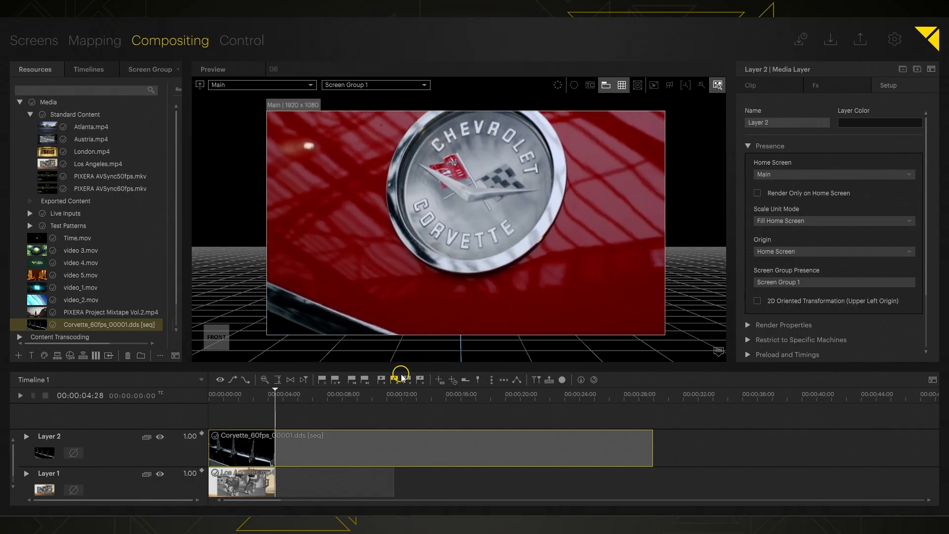
Import Picture 1.jpg from the Pictures\16to9 folder into Media as a single image, declining the image sequence import, and select it
click(18, 356)
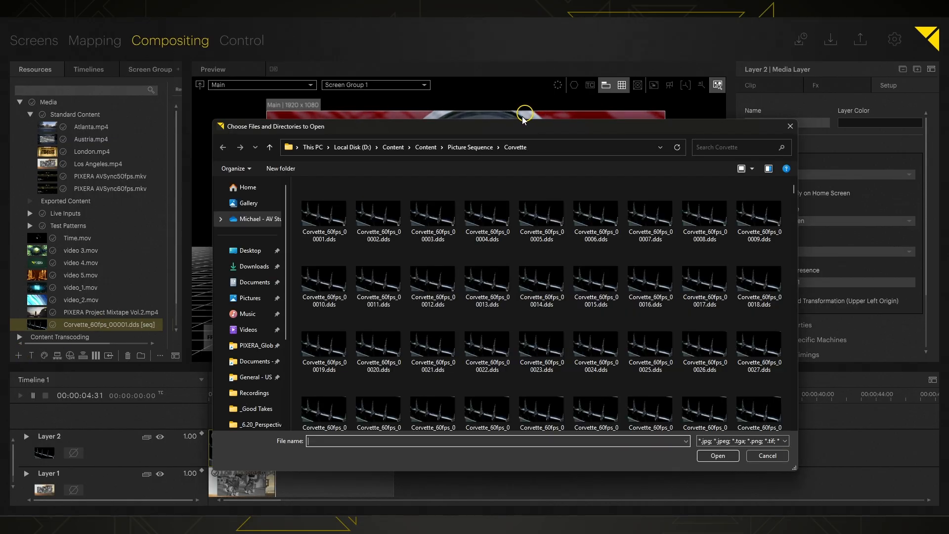
click(461, 148)
click(426, 147)
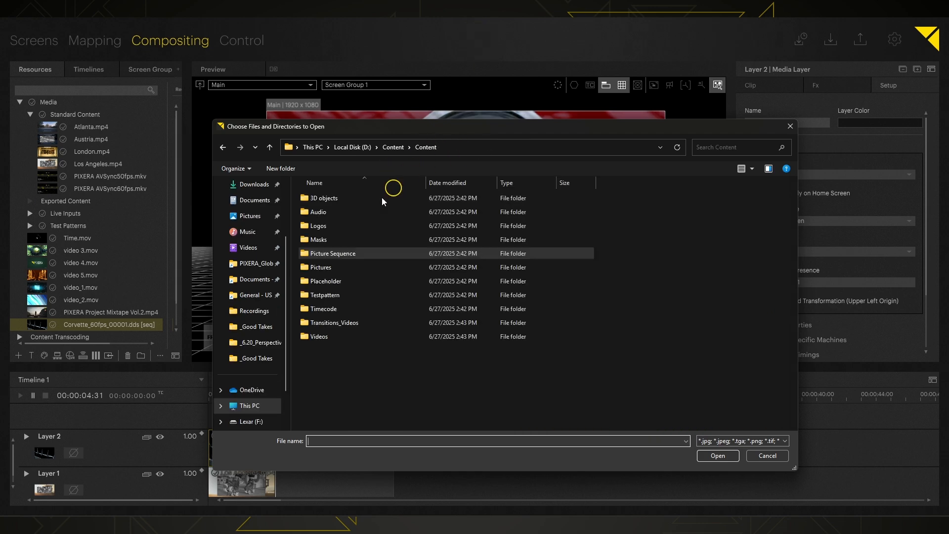
double_click(322, 268)
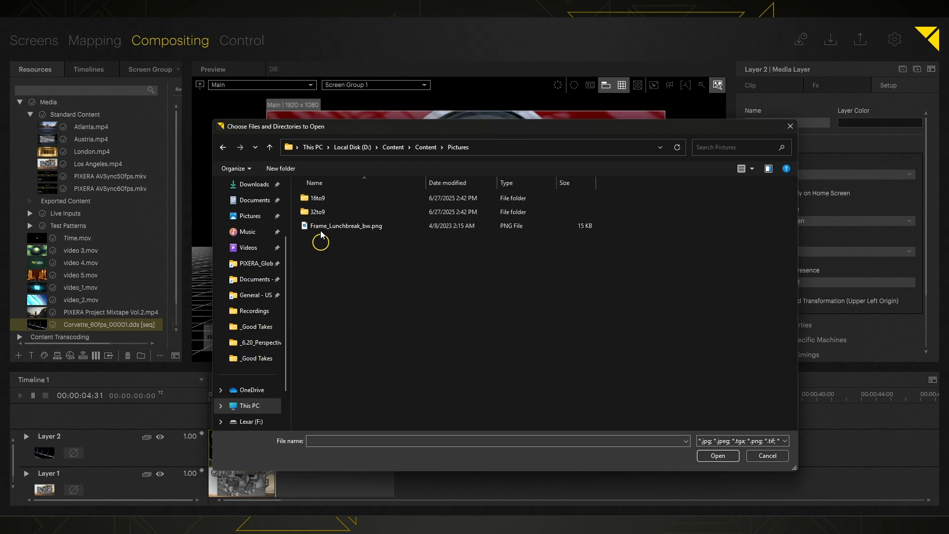
double_click(317, 198)
click(317, 208)
click(719, 455)
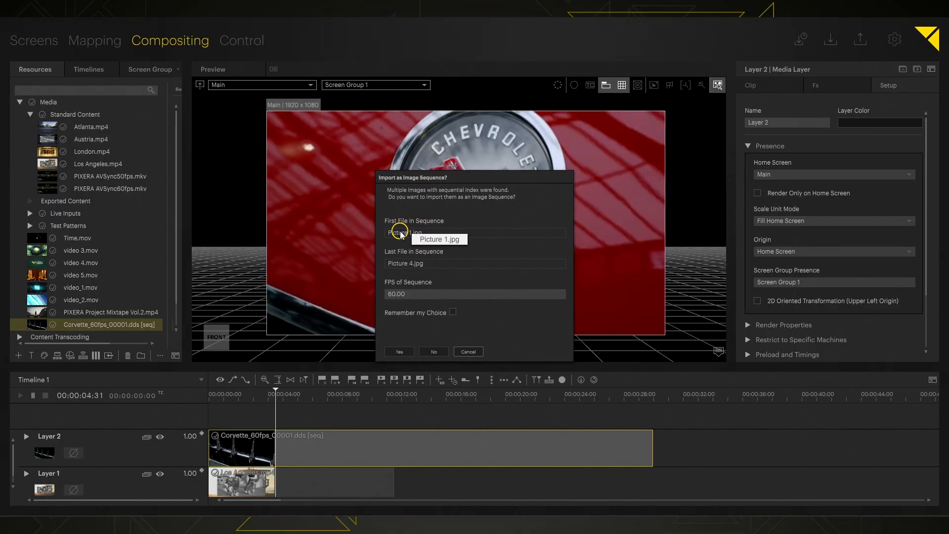
click(435, 352)
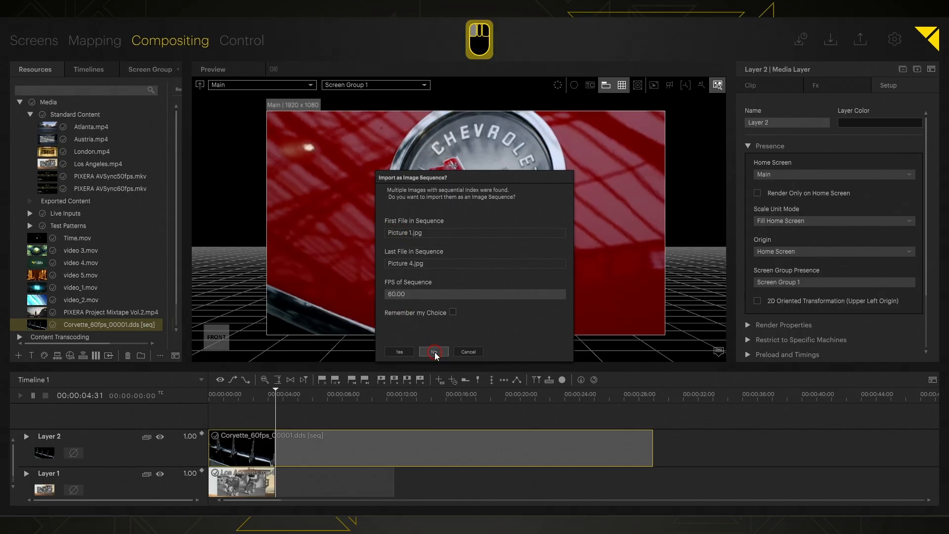
scroll(96, 269, down, 3)
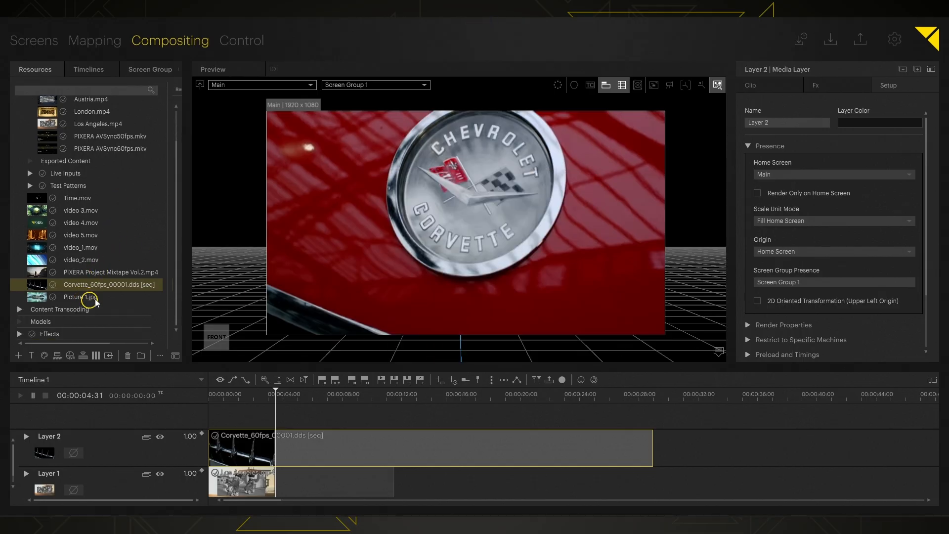
click(82, 297)
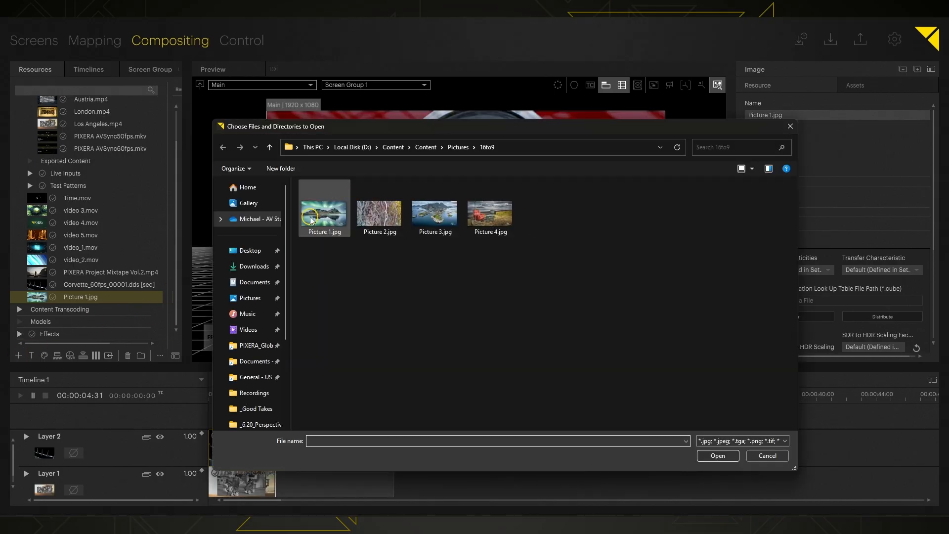
Import Picture 2.jpg to Picture 4.jpg from the 16to9 folder as an image sequence at 60 FPS
click(324, 210)
click(717, 456)
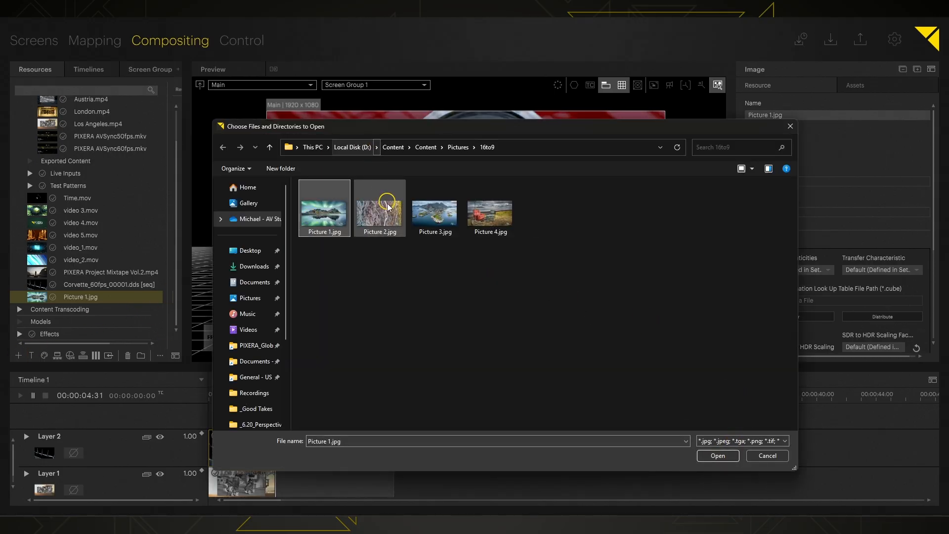
click(718, 456)
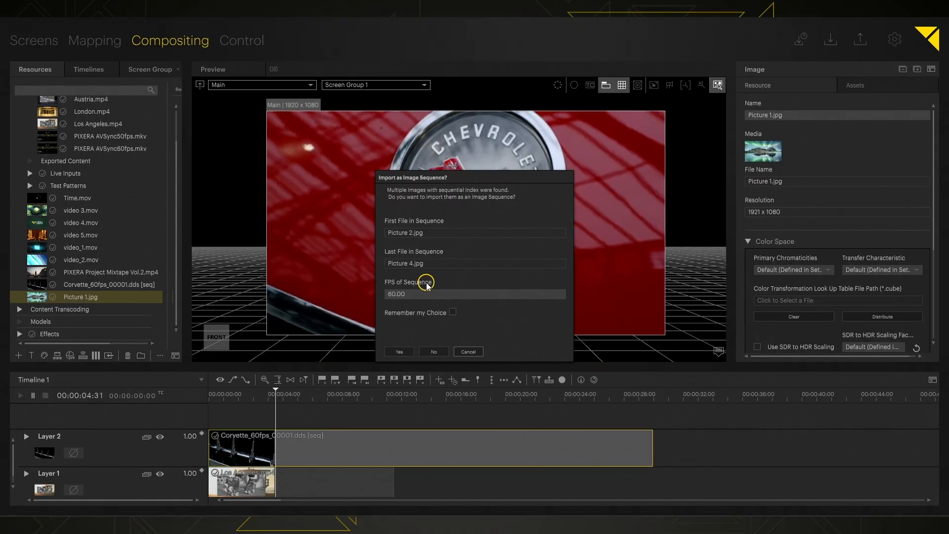
click(406, 353)
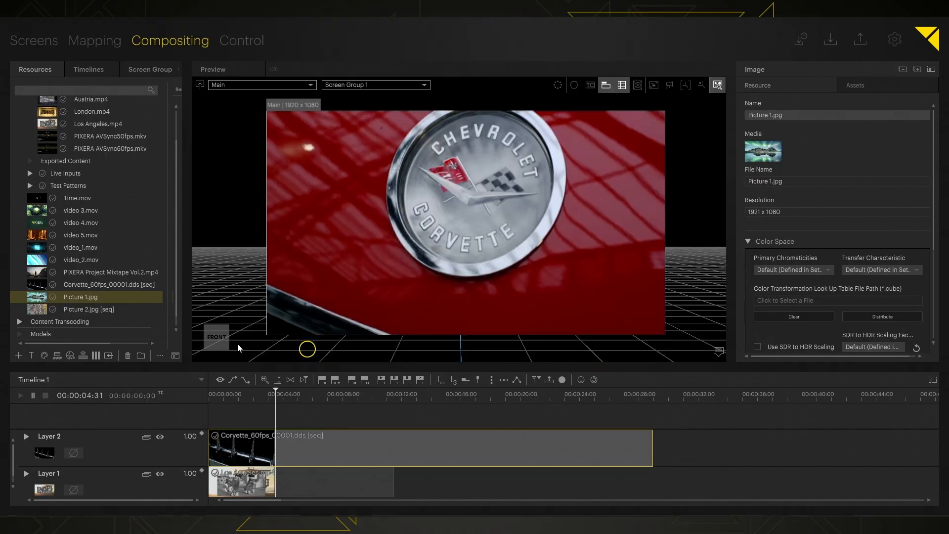
Place the Picture 2.jpg sequence on a new layer at the current timeline position, lengthen its clip and play it
drag(36, 309, 375, 212)
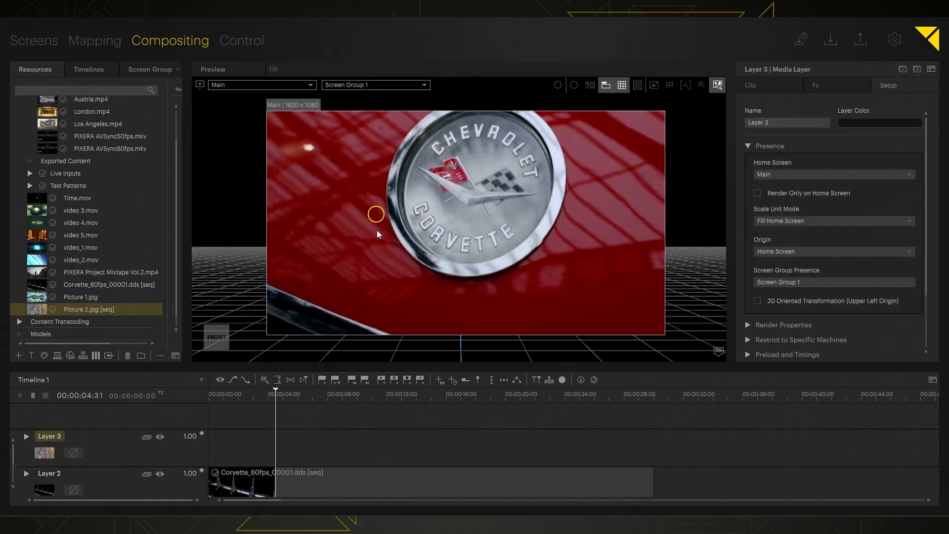
scroll(293, 457, up, 6)
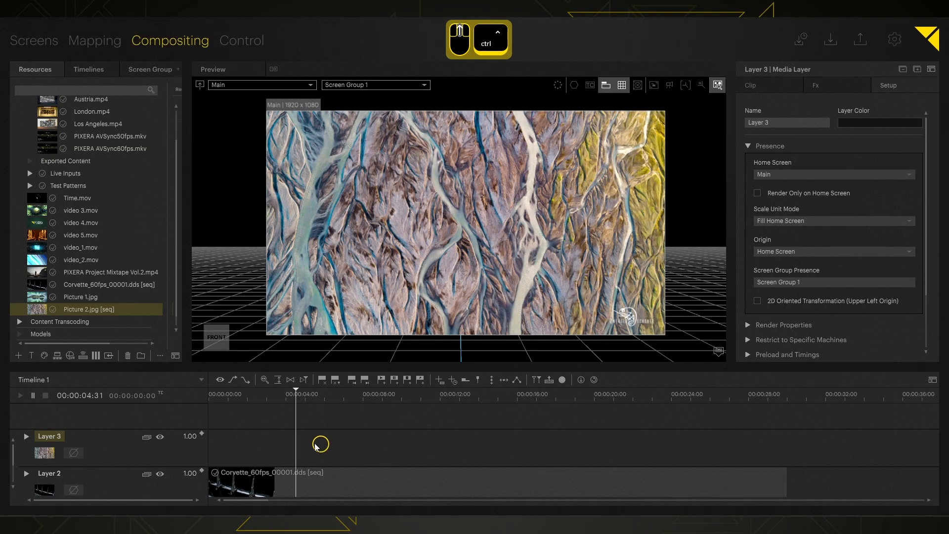
scroll(511, 460, up, 3)
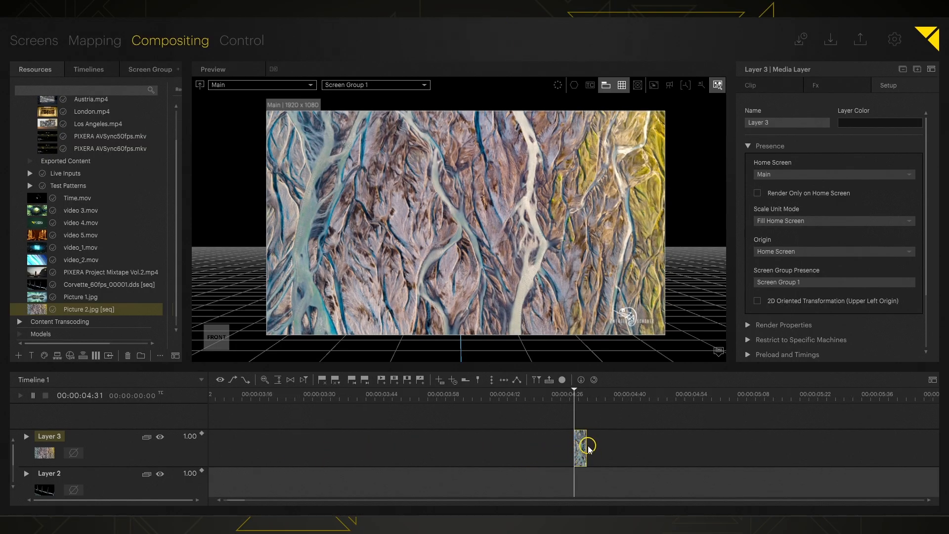
drag(585, 445, 903, 444)
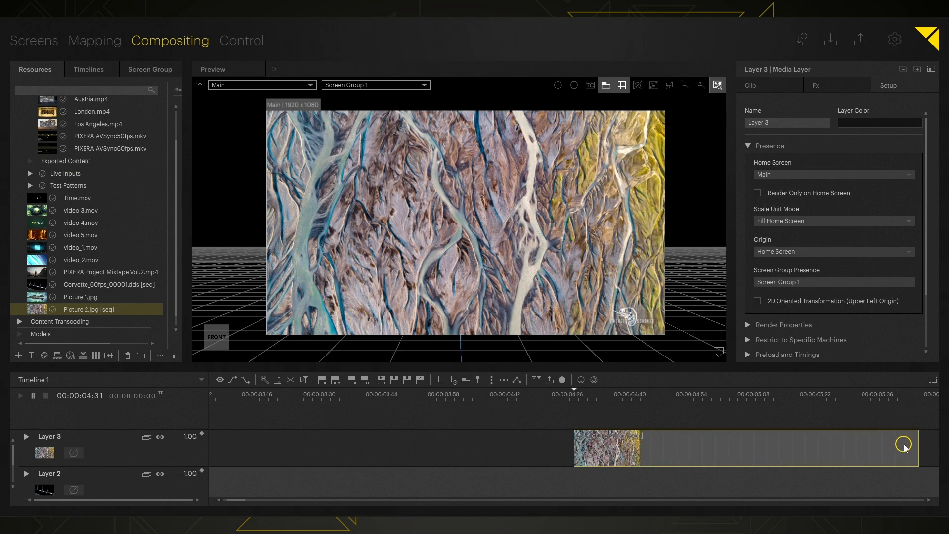
scroll(449, 241, down, 3)
key(space)
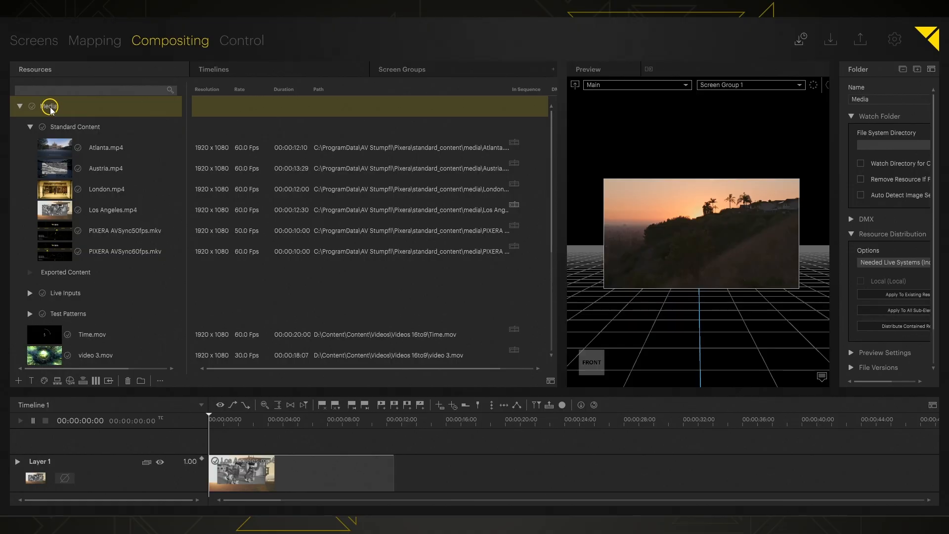
Create a new folder in Media and name it Training
click(142, 382)
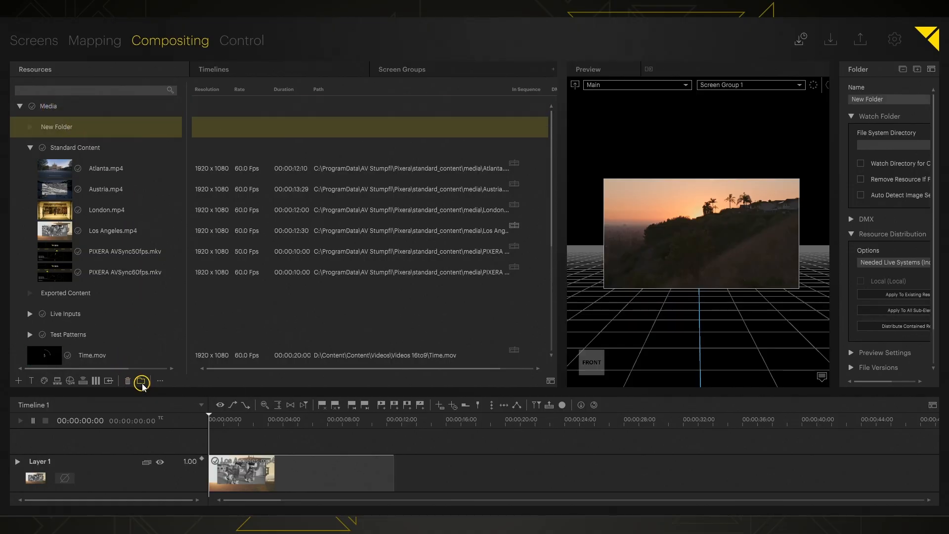
double_click(63, 127)
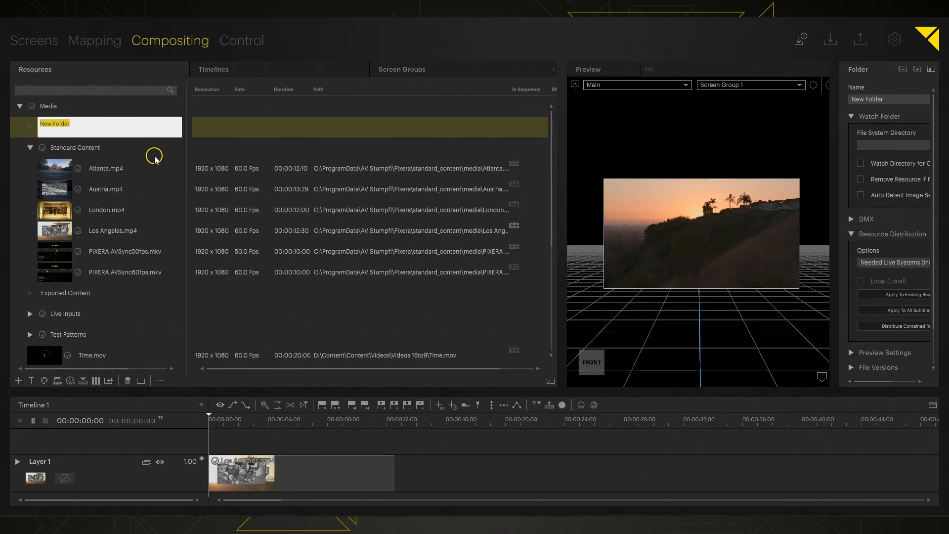
text(Train)
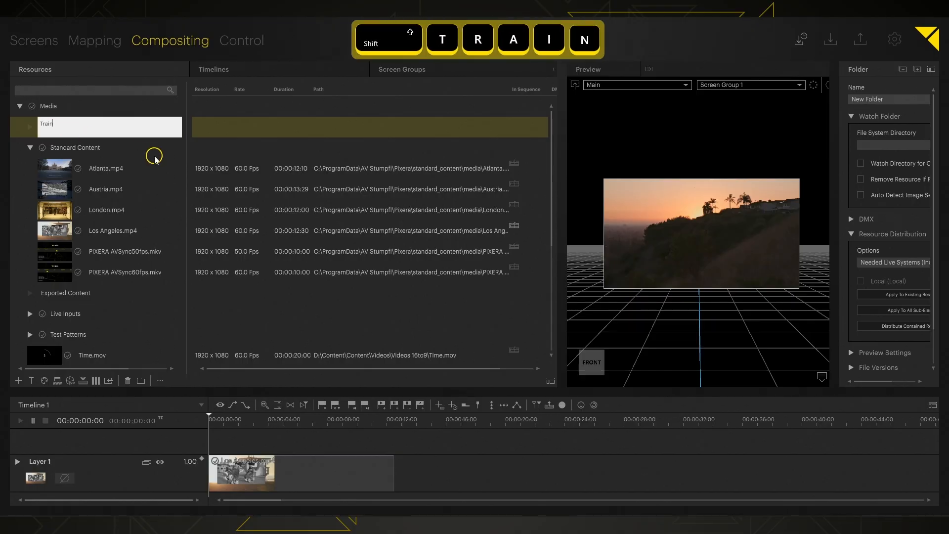
text(ing)
key(Return)
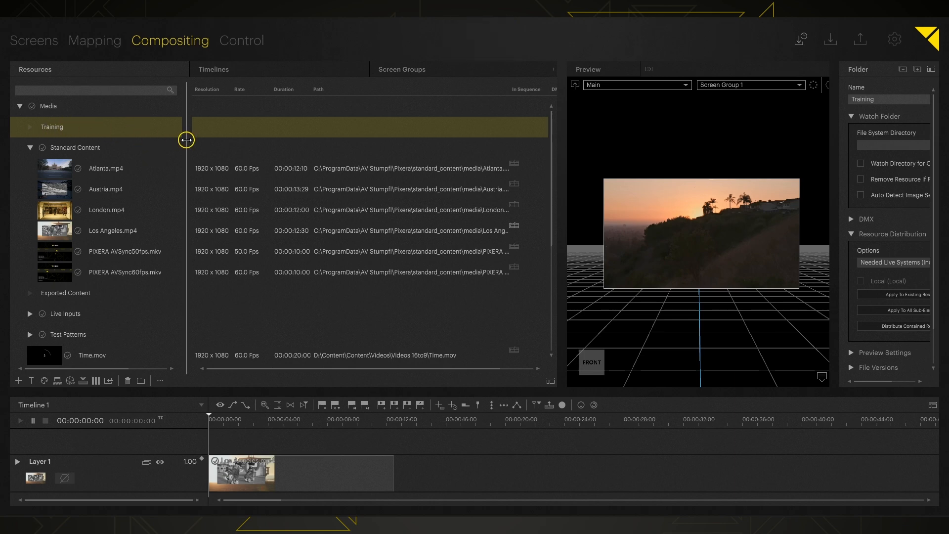
Widen the folder's properties area and rename the Training folder to Training Test there
drag(186, 140, 196, 174)
drag(735, 122, 568, 140)
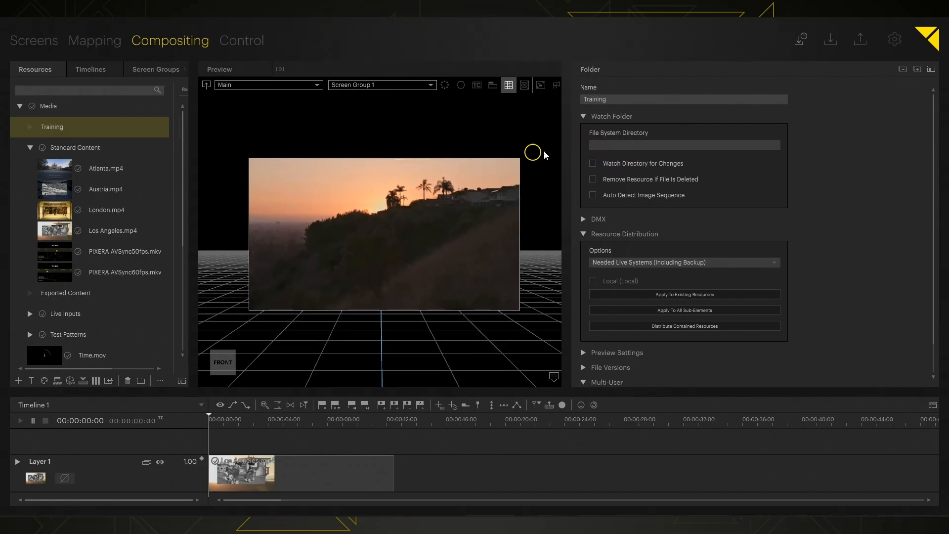
click(624, 99)
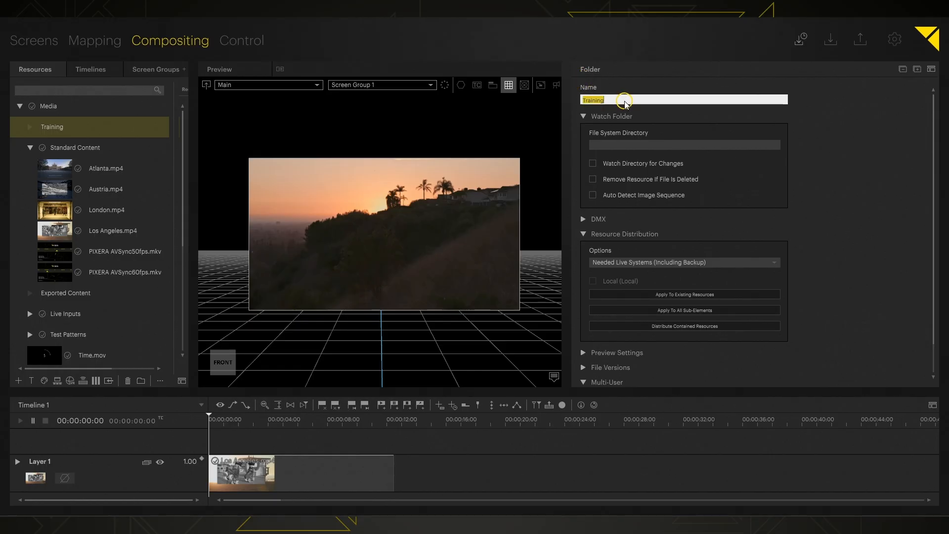
click(625, 100)
text(Test)
key(Return)
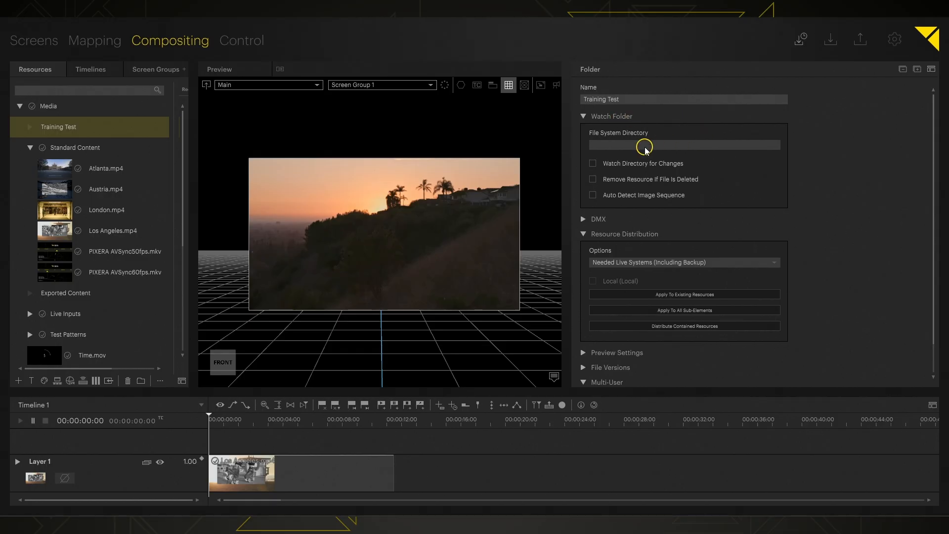
Browse Local Disk (D:) down to the Content subfolders for the watch folder's file system directory, and cancel without choosing one
click(630, 147)
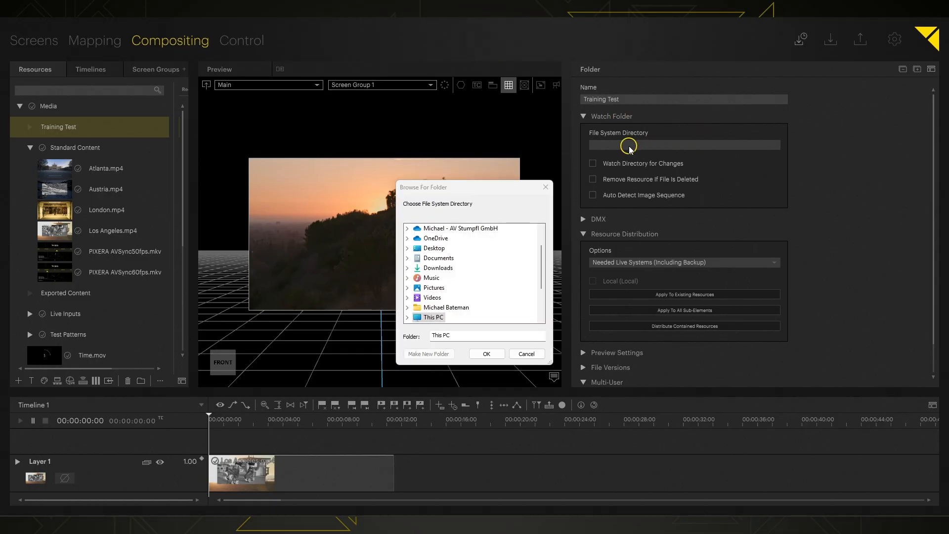
drag(474, 188, 452, 178)
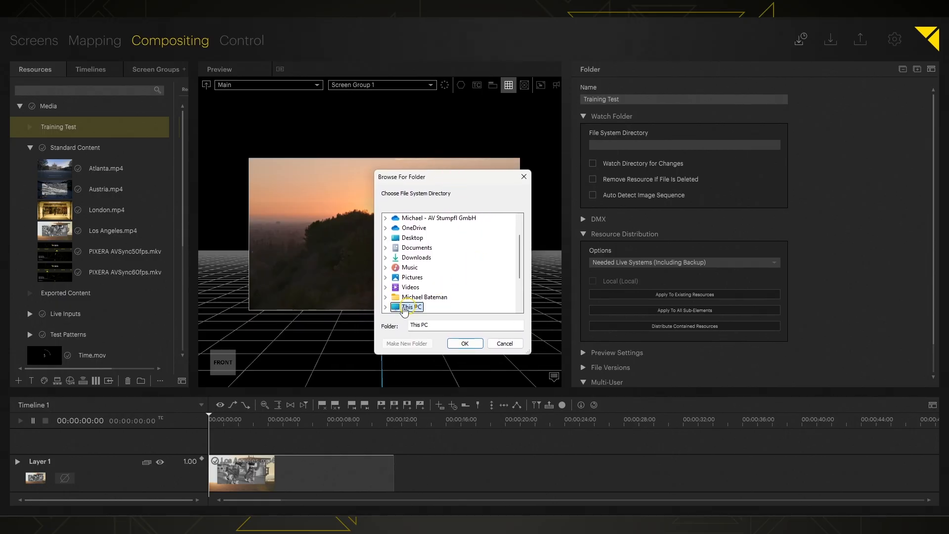
click(385, 307)
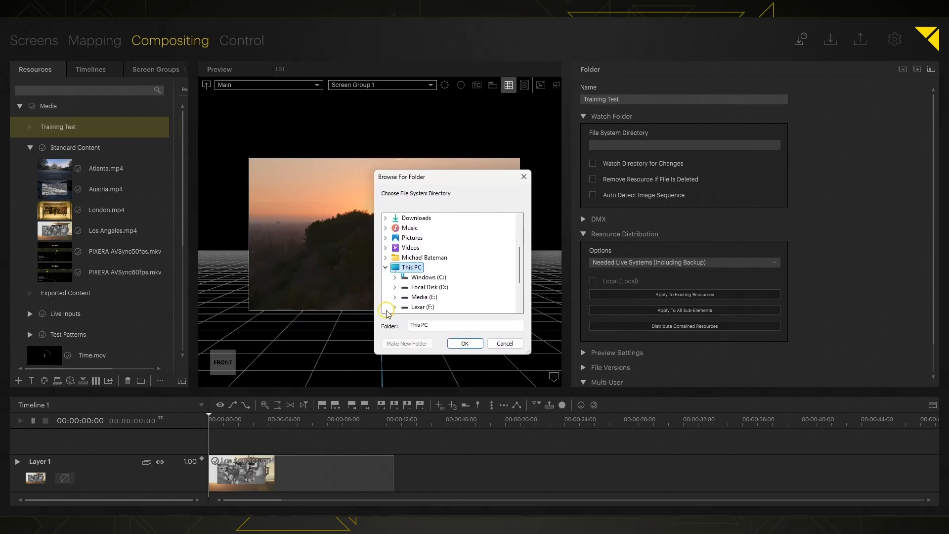
click(395, 287)
click(405, 278)
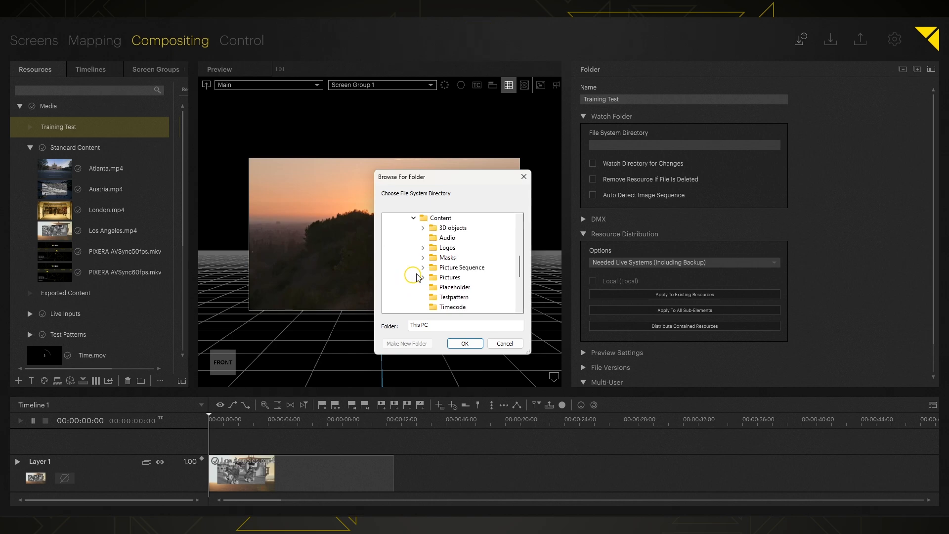
click(512, 345)
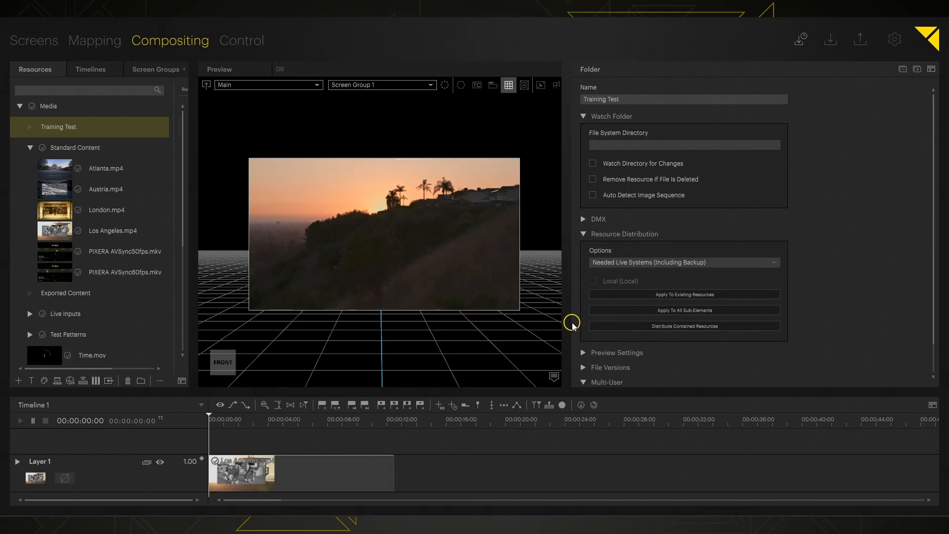
Examine the Training Test folder's File Versions settings and the resource properties of Atlanta.mp4
scroll(573, 336, down, 1)
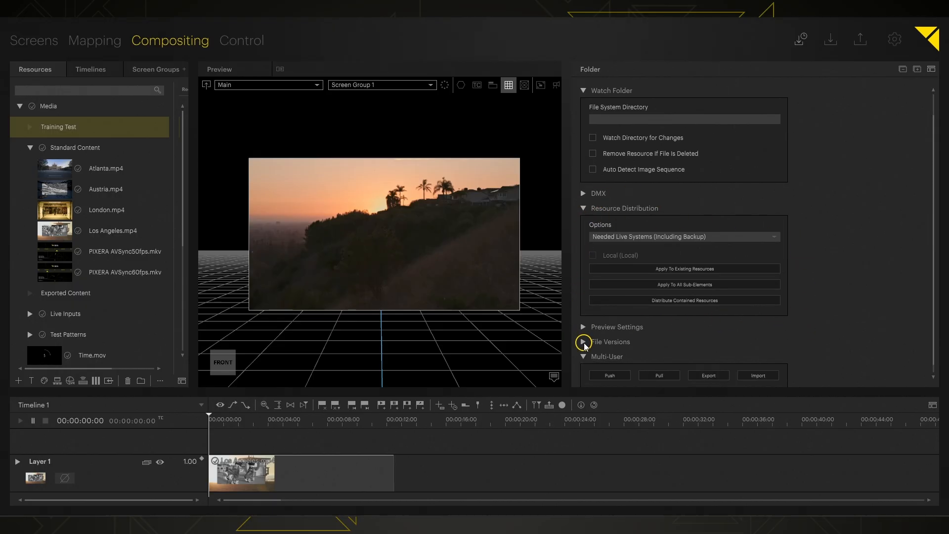
click(583, 342)
scroll(584, 340, down, 1)
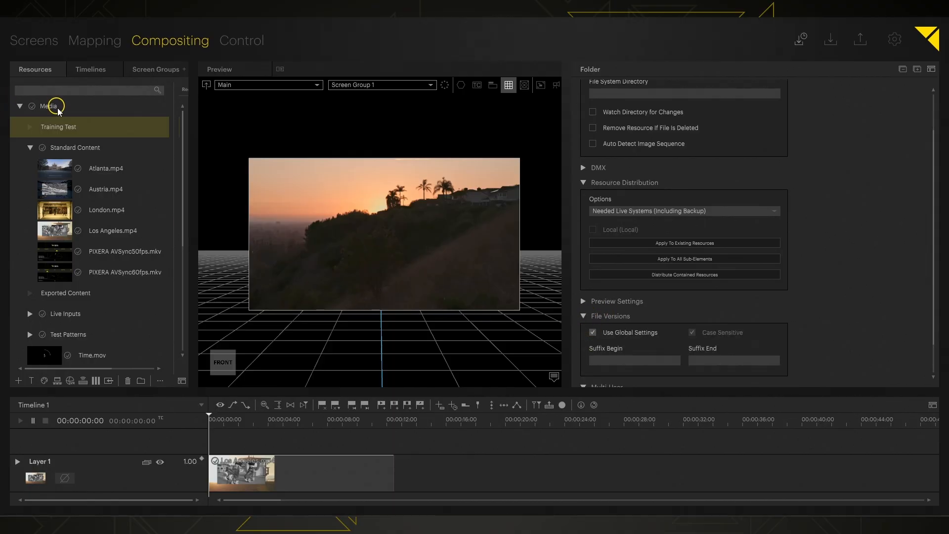
click(63, 170)
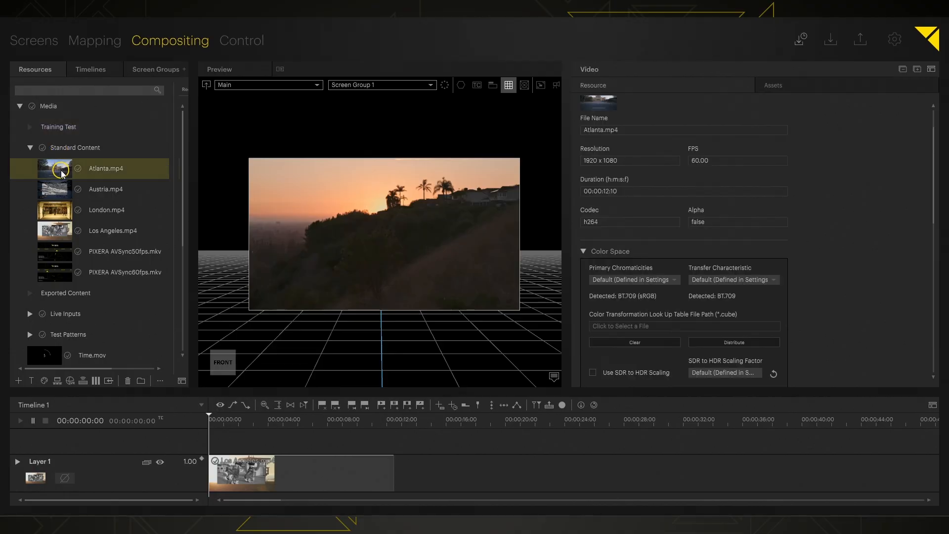
scroll(729, 178, down, 5)
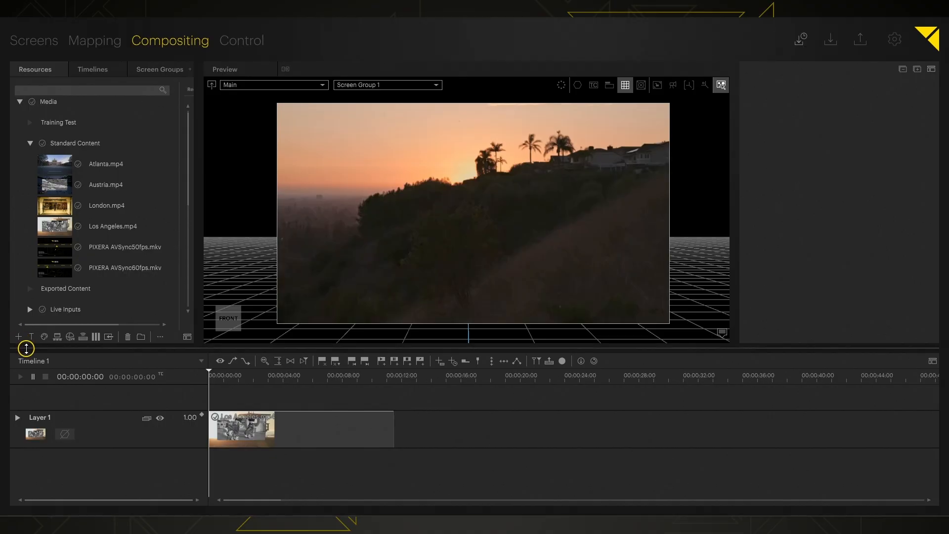
Add a text, a color and a web browser resource to the Training Test folder
click(66, 125)
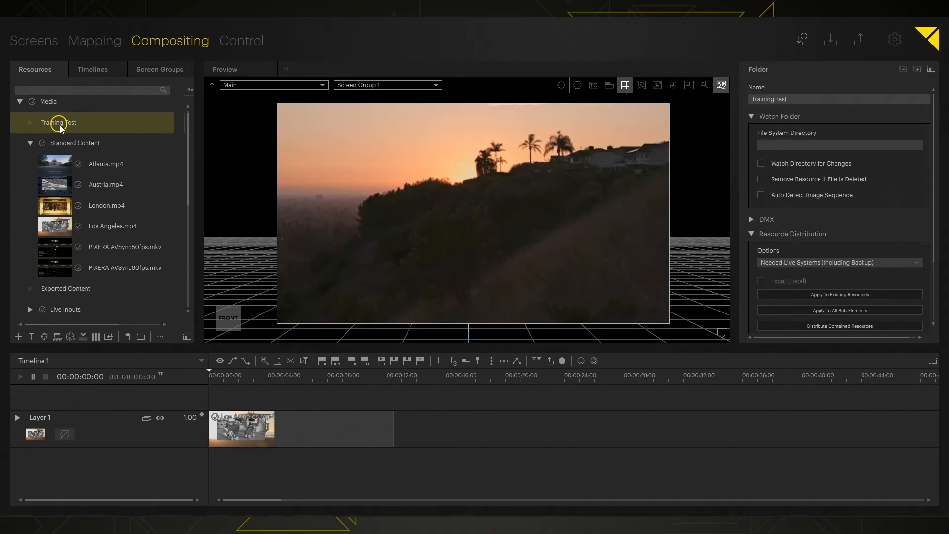
click(32, 337)
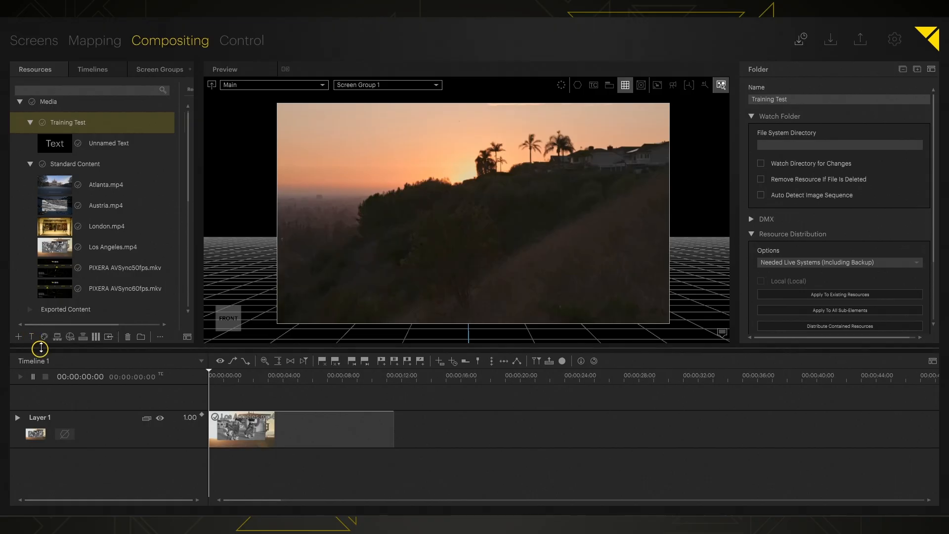
click(44, 338)
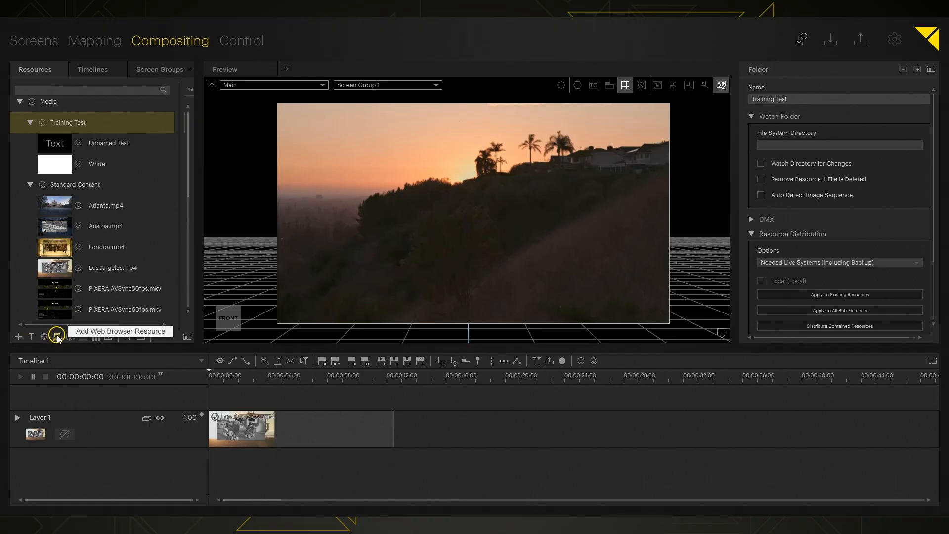
click(57, 337)
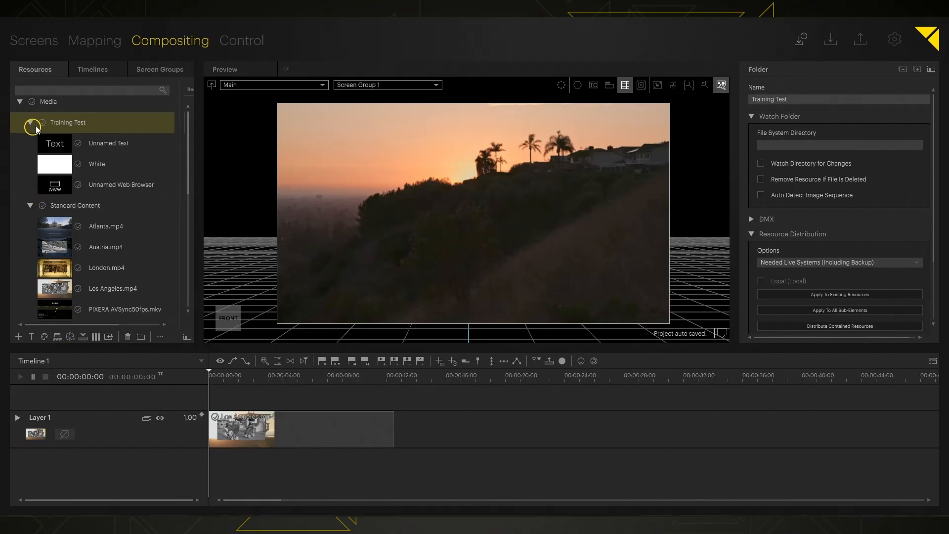
Add a layer-reference, a multi and a live input resource to the Training Test folder
click(70, 337)
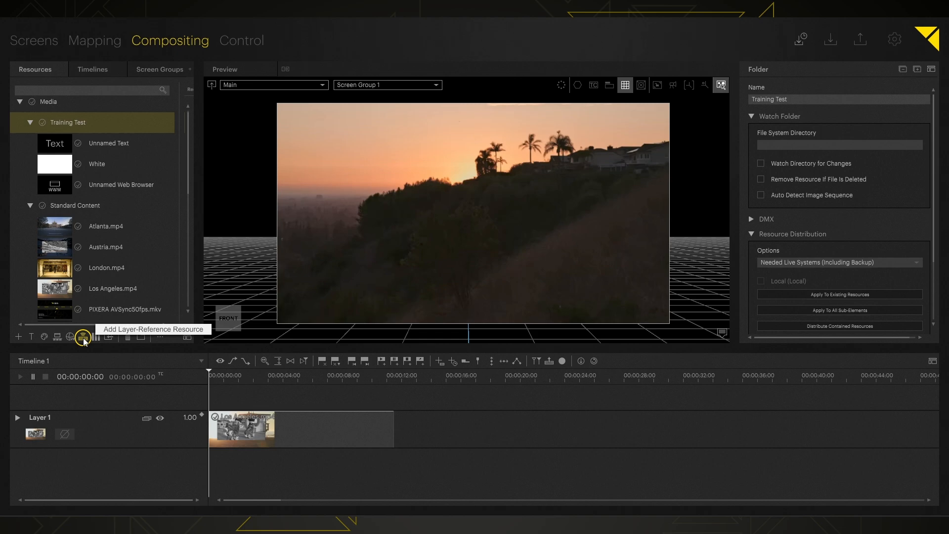
click(82, 338)
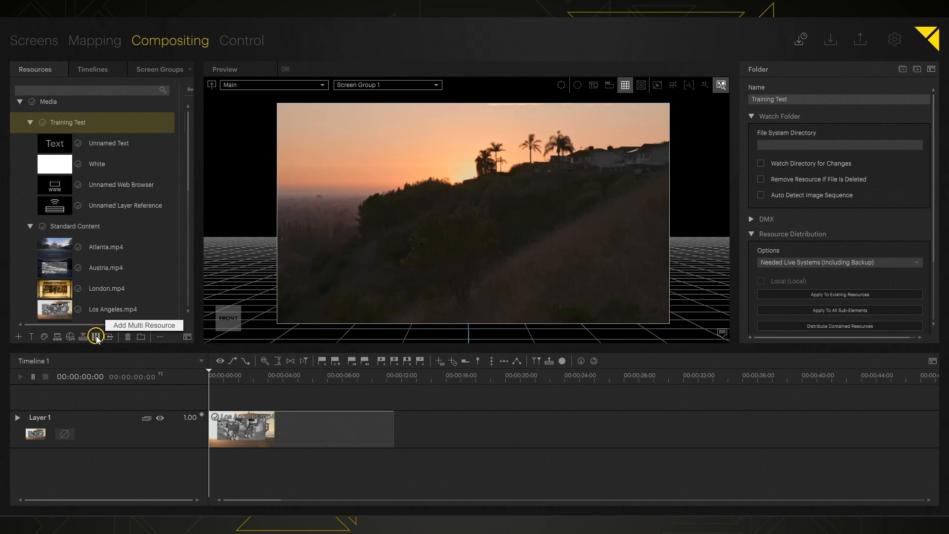
click(96, 337)
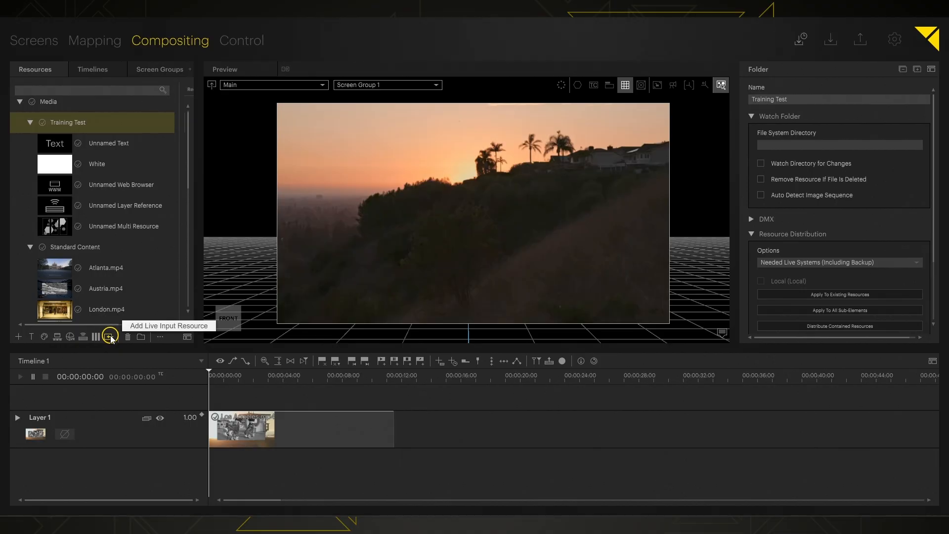
click(109, 337)
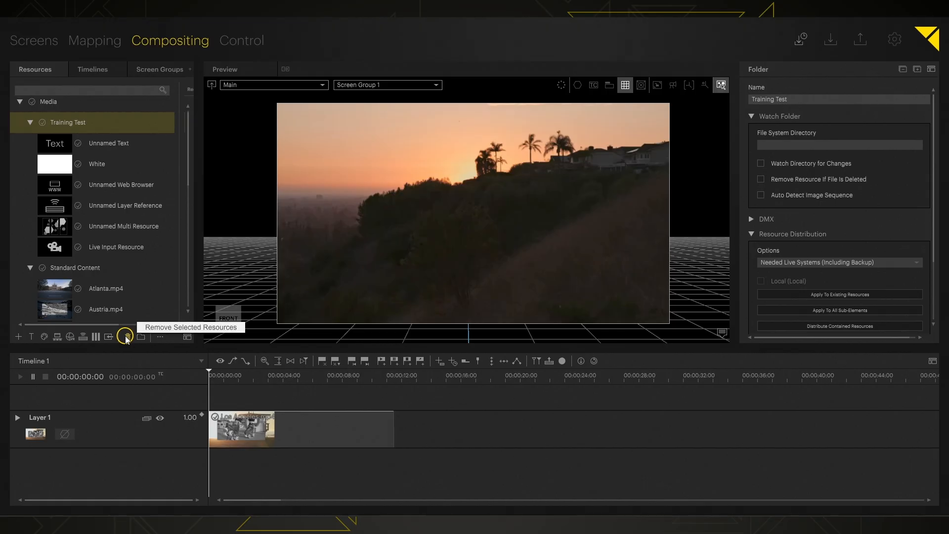
Collapse all resource folders and expand only Media and its Training Test folder
click(160, 338)
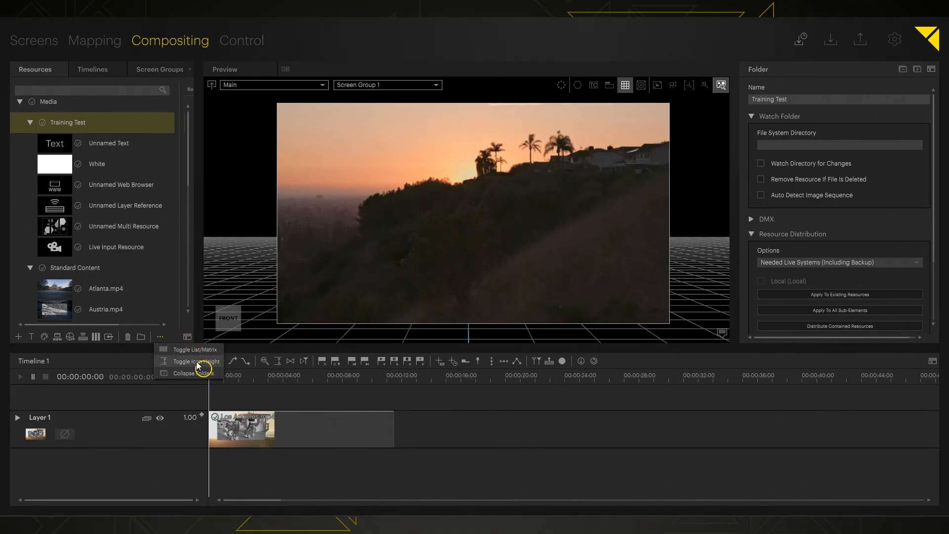
click(34, 86)
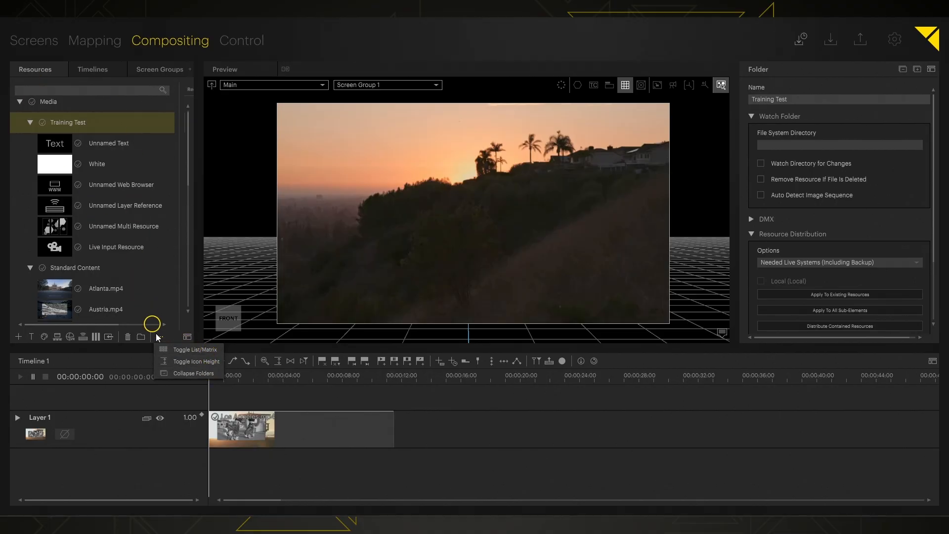
click(174, 377)
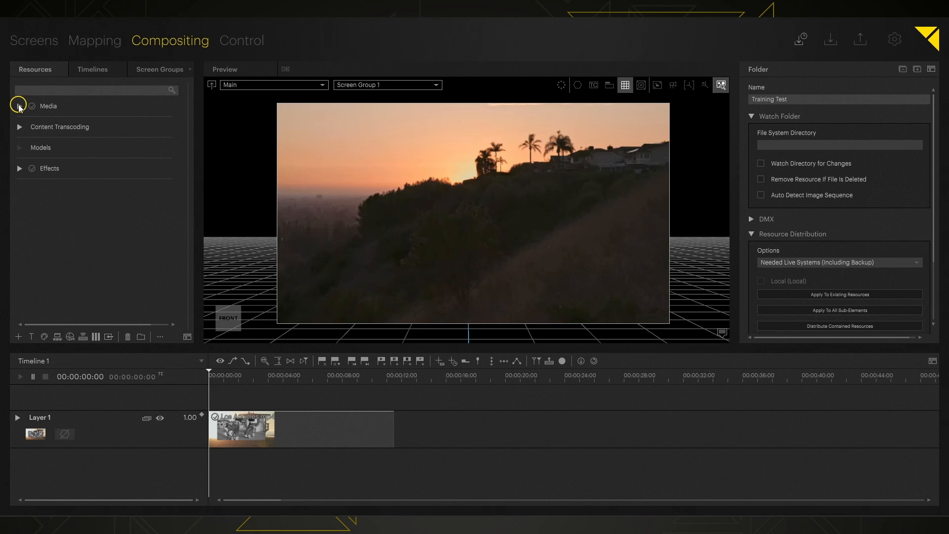
click(20, 107)
click(28, 127)
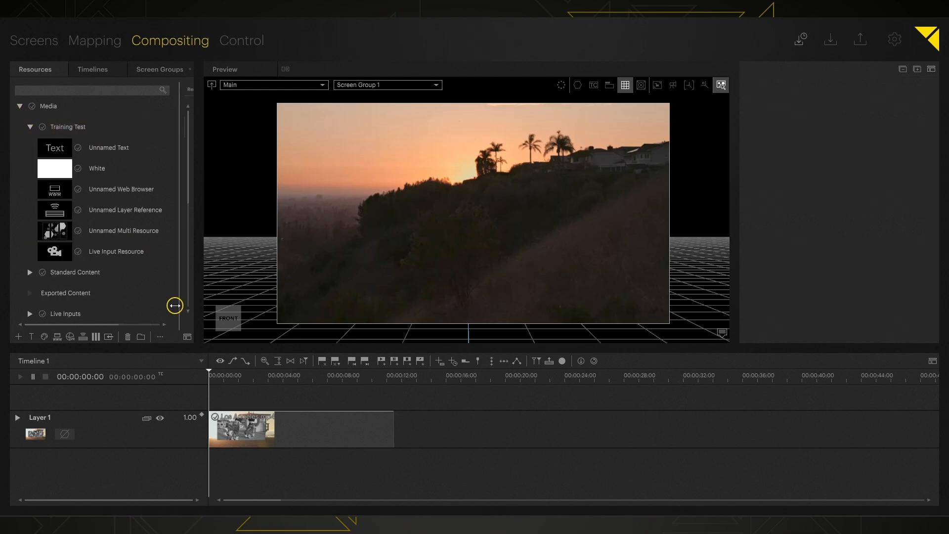
Try the matrix view for the resources and switch back to the list view
click(159, 337)
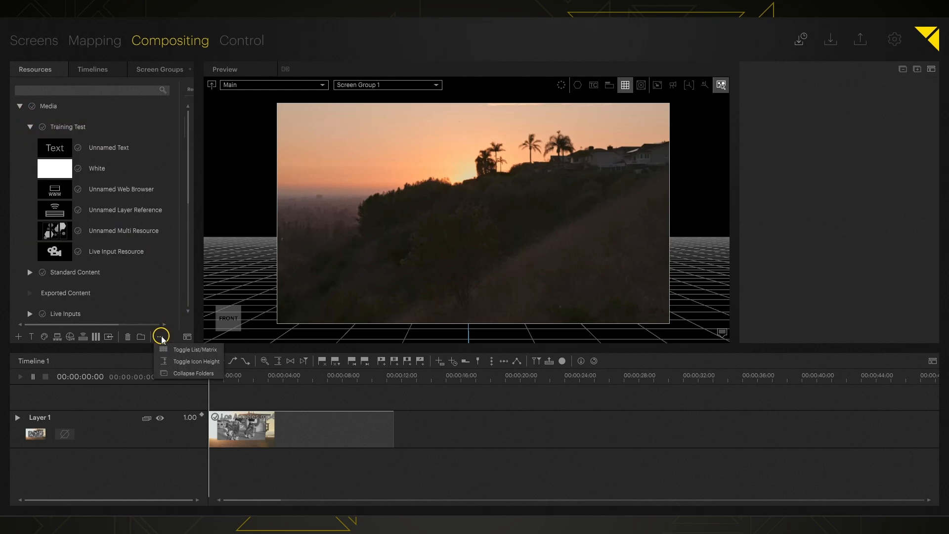
click(196, 350)
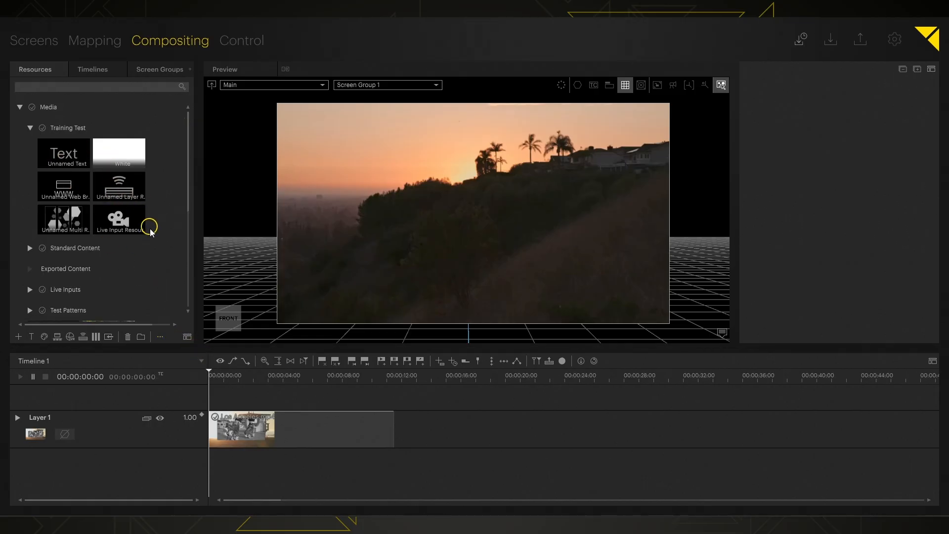
click(160, 337)
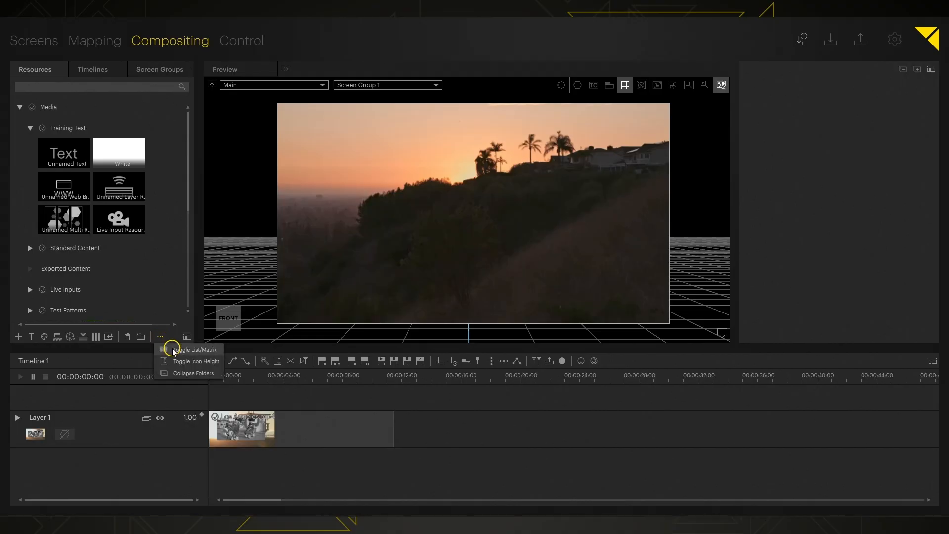
click(168, 349)
Toggle the icon height of the resource list to the smaller thumbnails
click(160, 342)
click(168, 360)
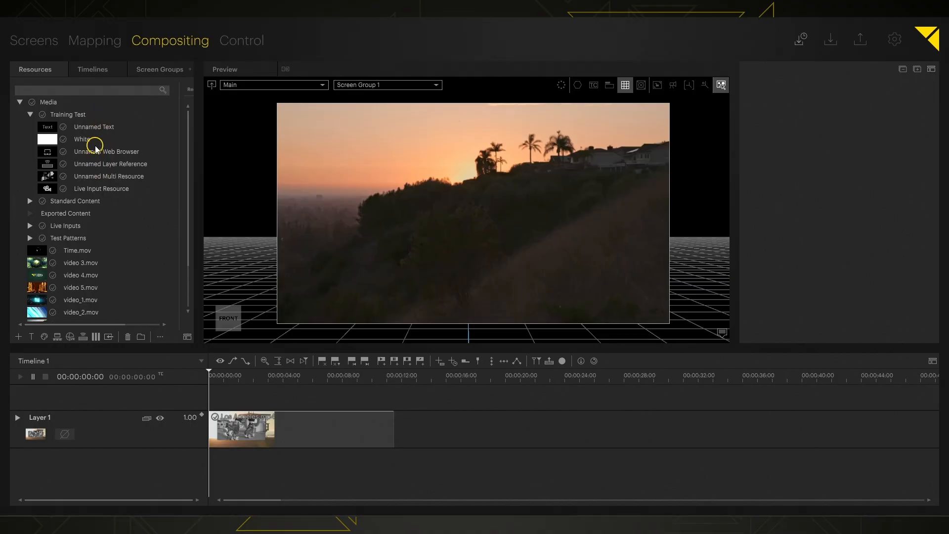
Place the White color resource from Training Test on the preview screen as a new layer
click(78, 139)
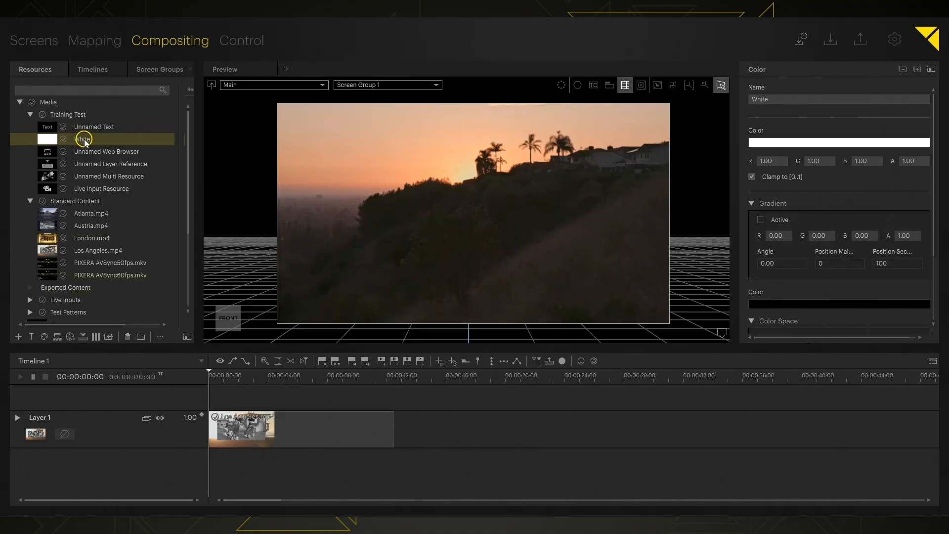
drag(85, 143, 463, 180)
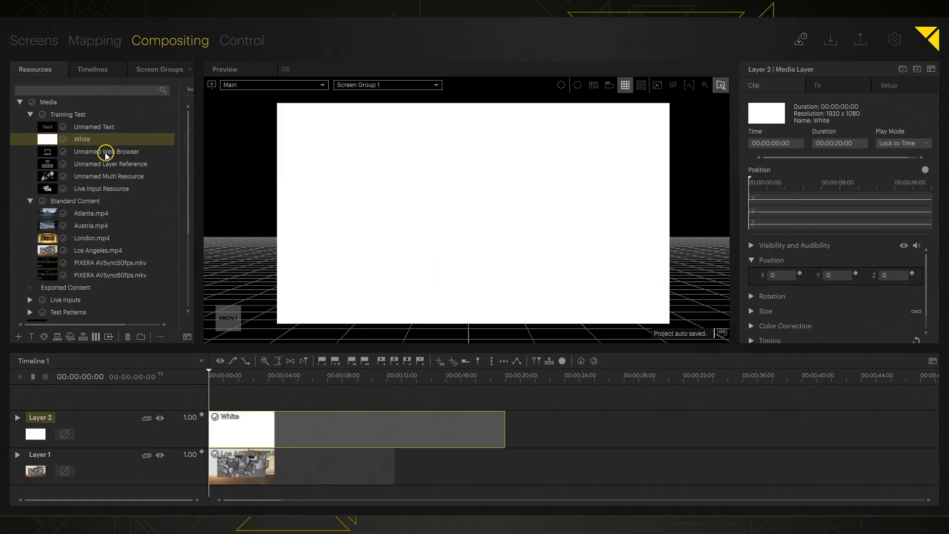
Try the Blood orange preset on the White color resource and change it to Brilliant blue
click(84, 141)
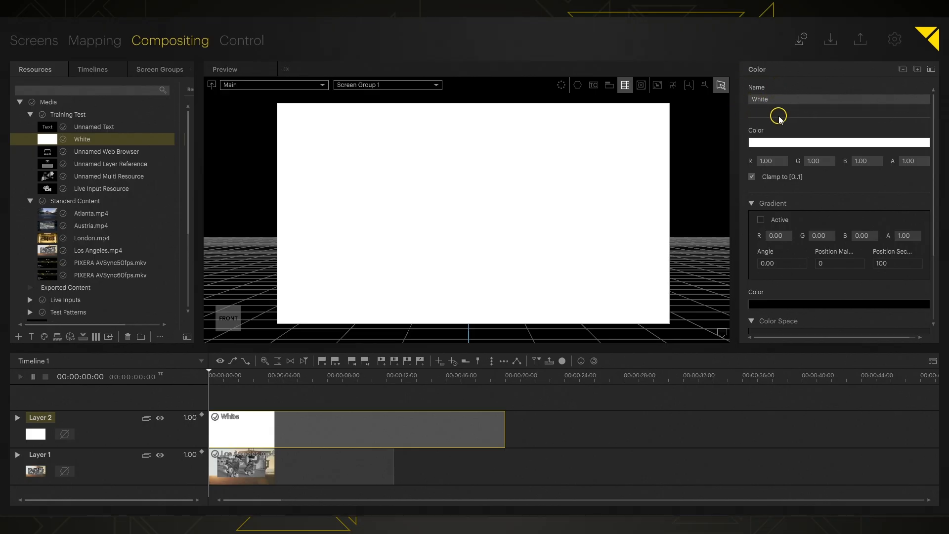
click(778, 142)
mouse_move(777, 189)
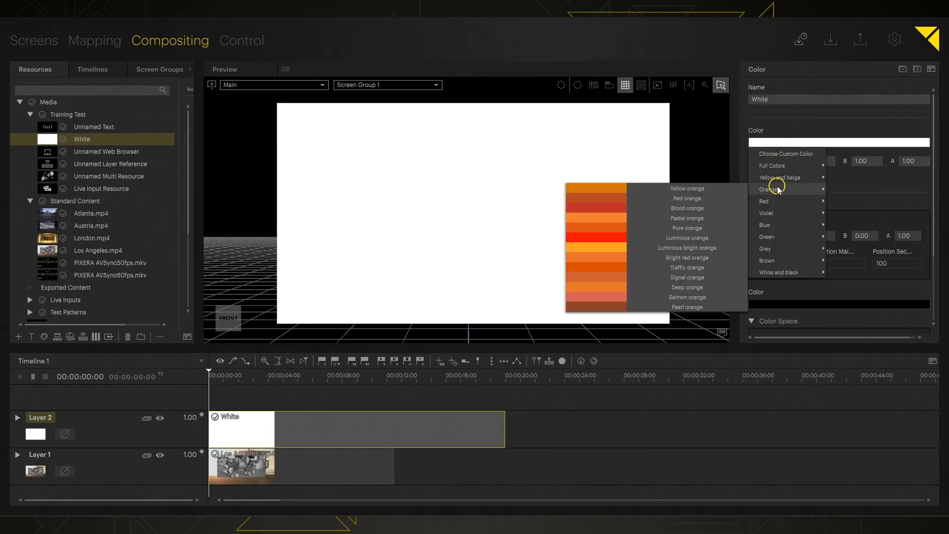
click(698, 208)
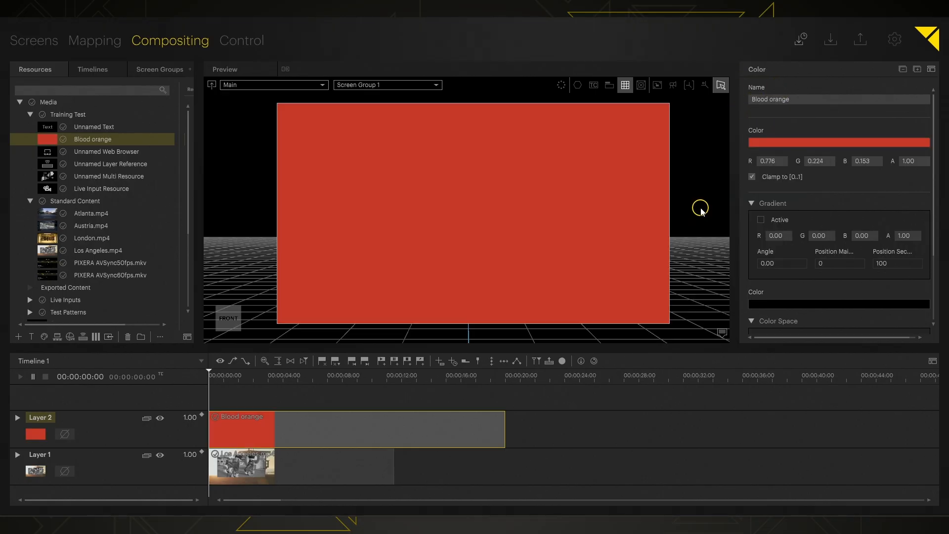
click(778, 142)
mouse_move(780, 226)
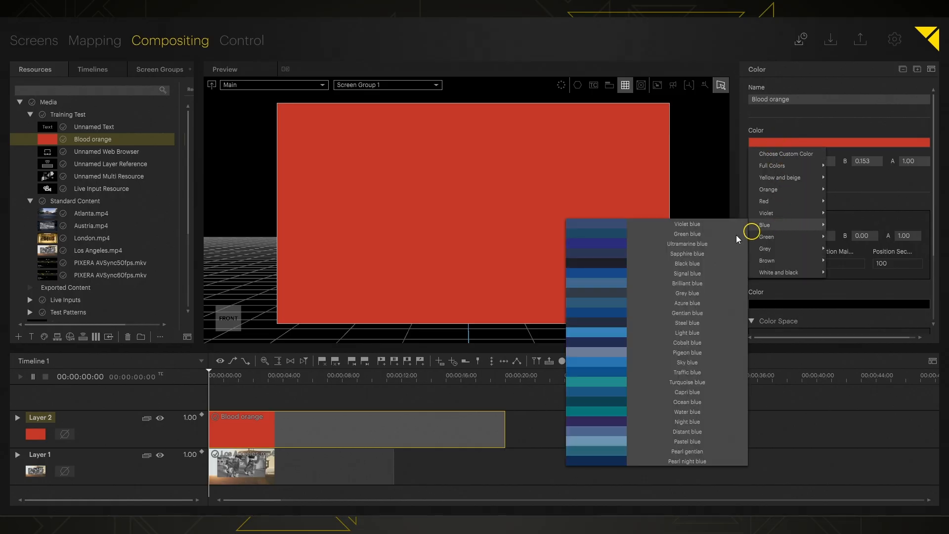
click(684, 282)
Give the Brilliant blue resource a custom bright green color of about R 0.471, G 0.851, B 0.161
click(797, 141)
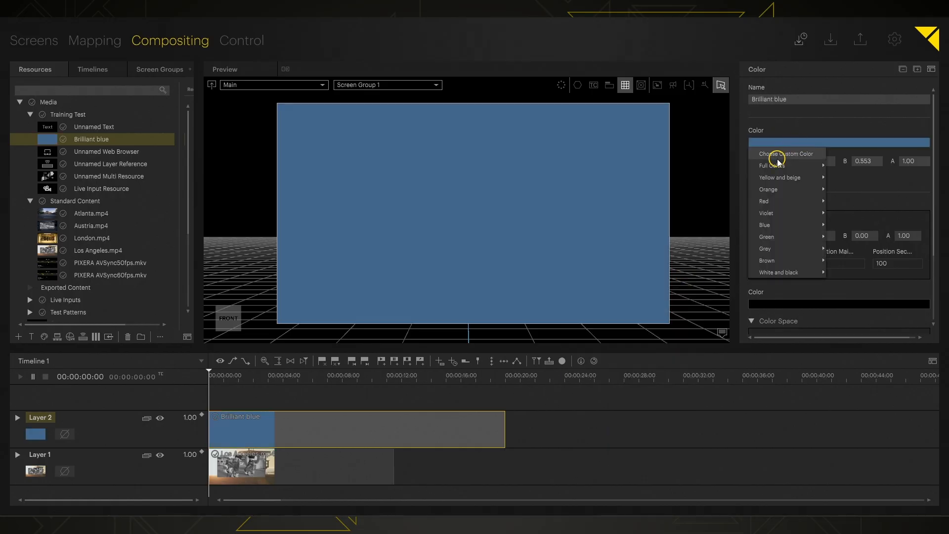
click(778, 156)
drag(711, 149, 729, 98)
drag(674, 125, 691, 84)
click(791, 121)
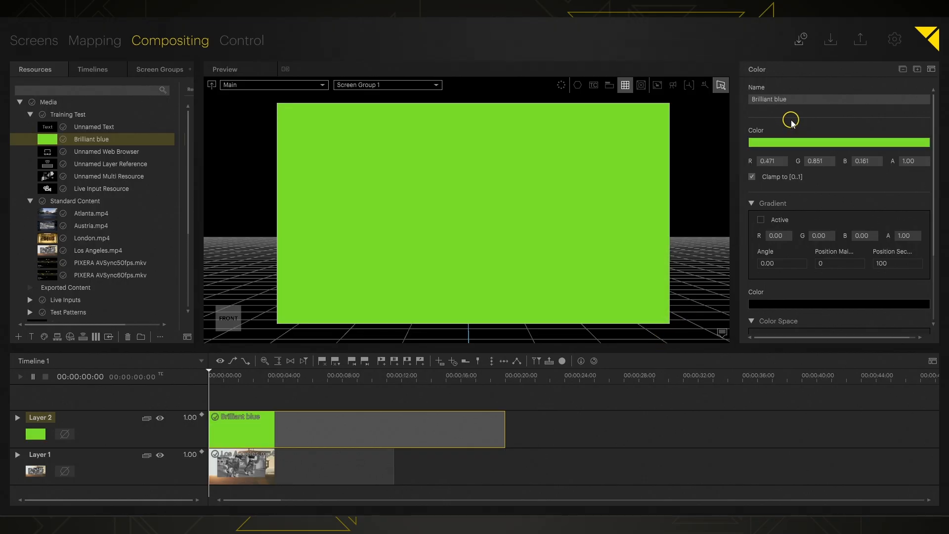
Try the gradient on the green color resource, deactivate it and examine the color space and resolution settings
click(762, 221)
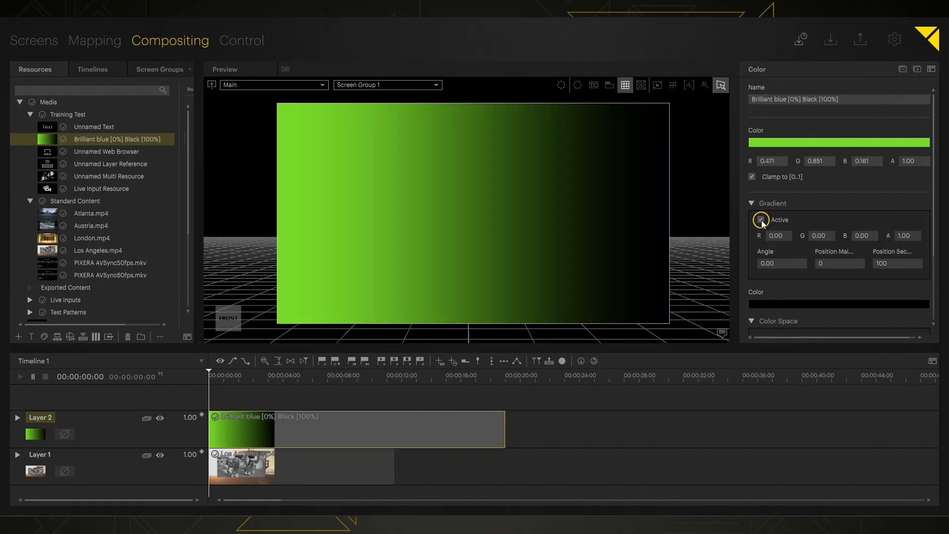
click(762, 219)
scroll(761, 221, down, 3)
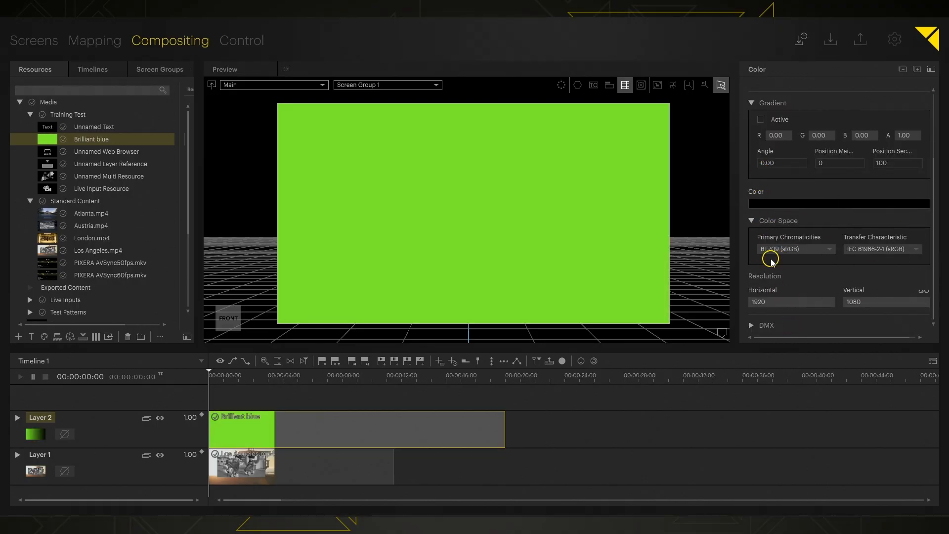
scroll(771, 260, up, 3)
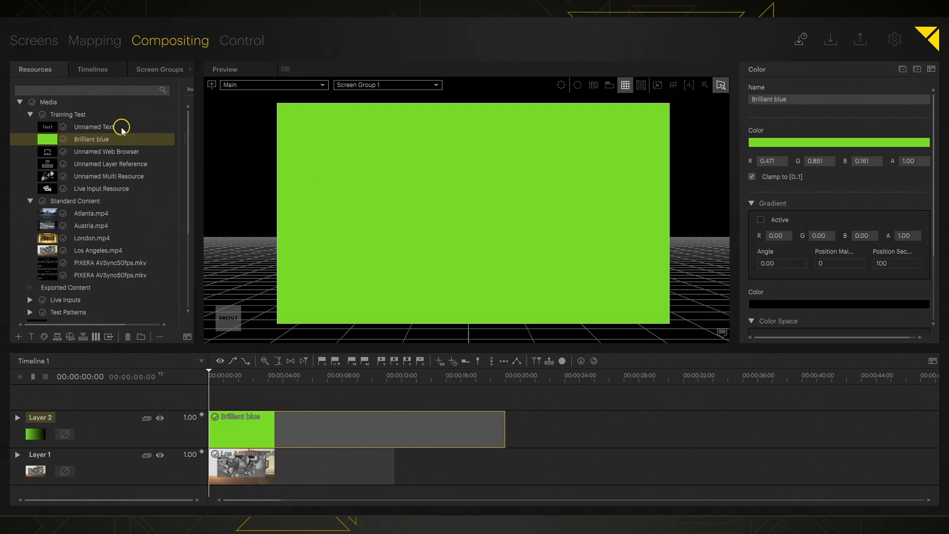
Rename the Unnamed Text resource in the Training Test folder to Training Text
click(85, 129)
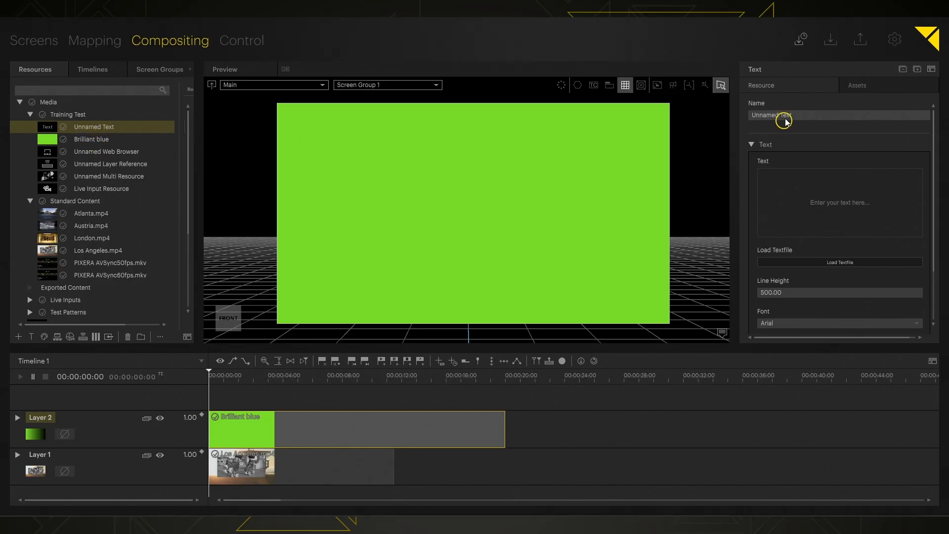
click(816, 118)
text(T)
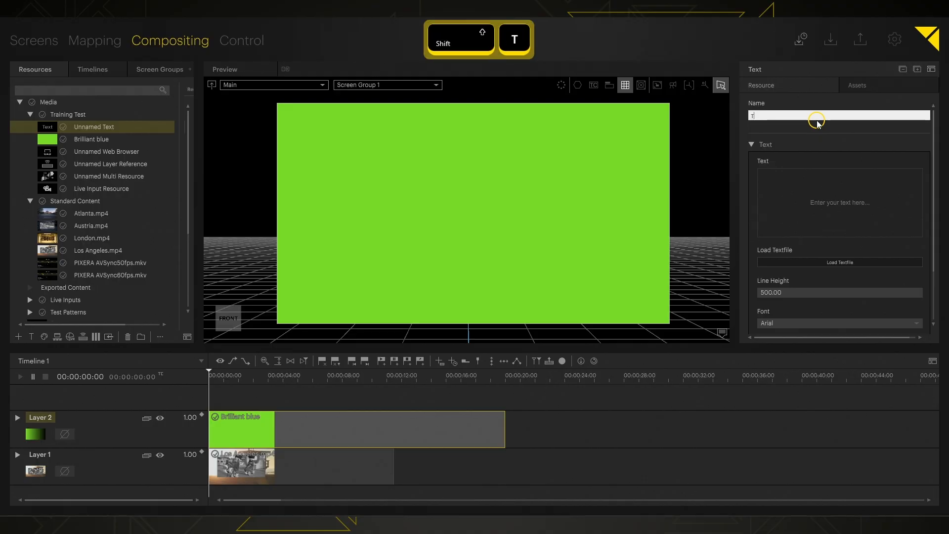
text(raining R)
key(BackSpace)
text(Text)
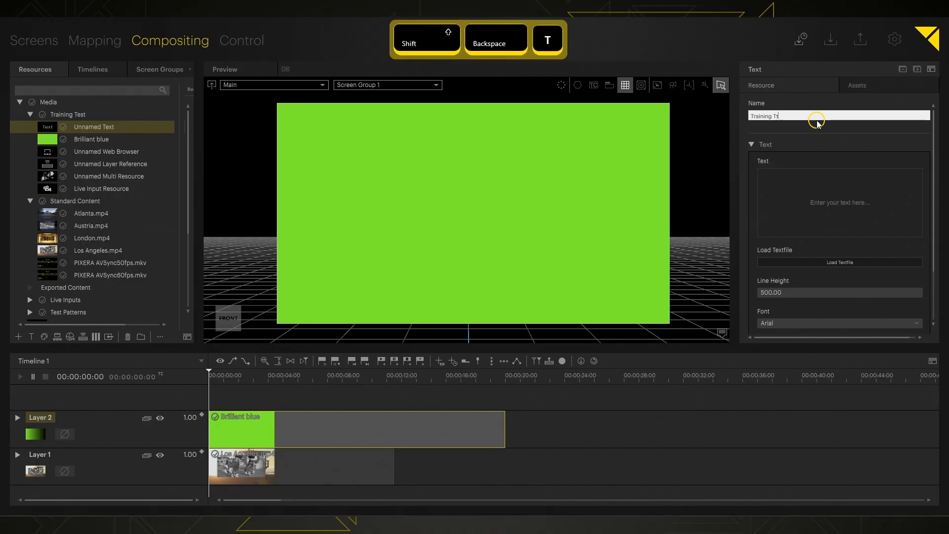
key(BackSpace)
text(ext)
key(Return)
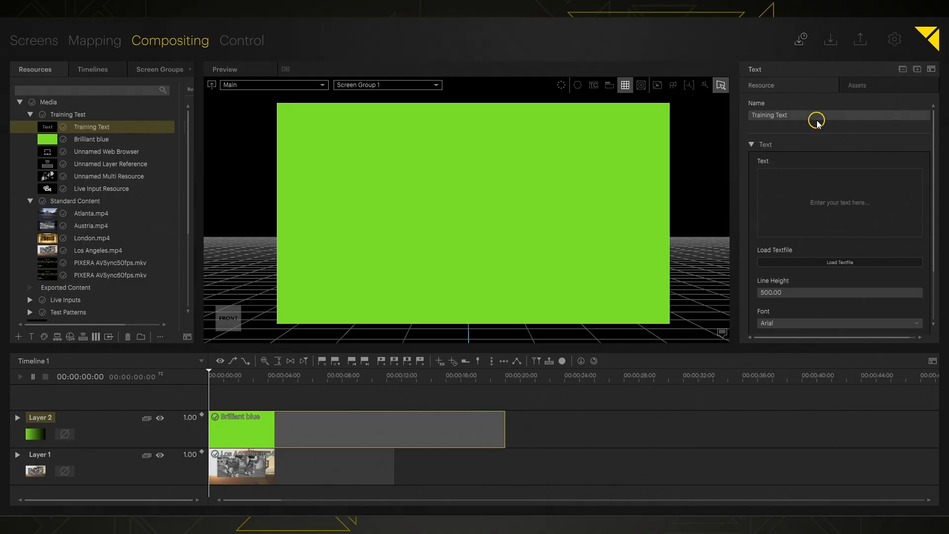
Enter Hello World! as the content of the Training Text resource and bring its font and alignment settings into view
click(793, 180)
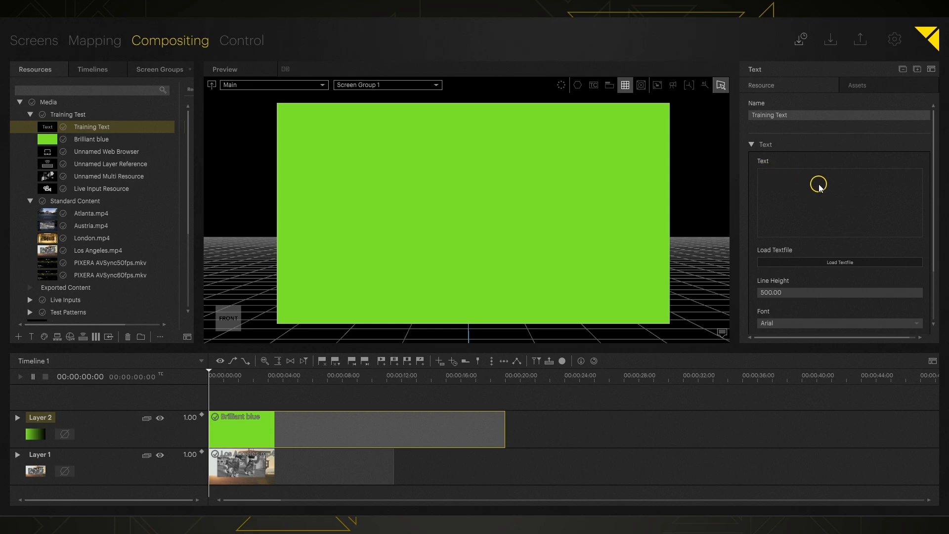
text(Hellow)
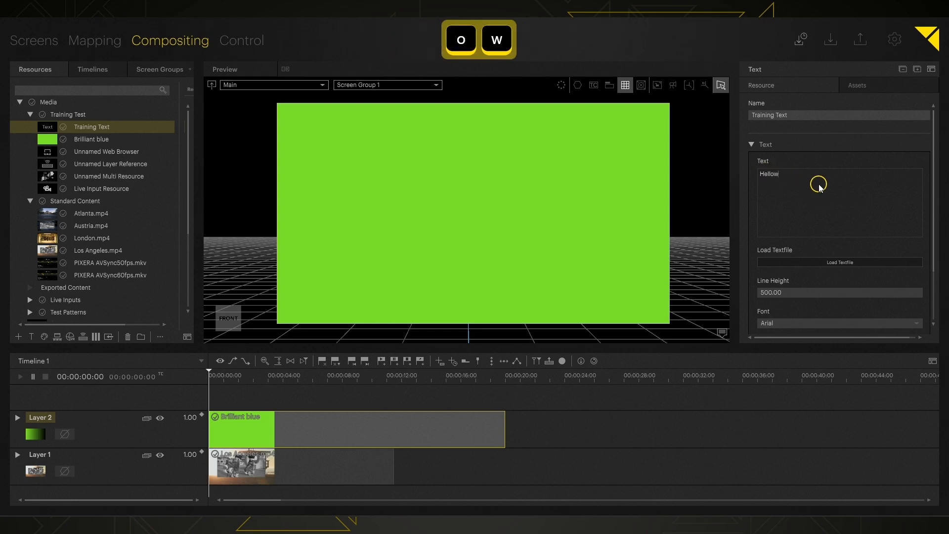
key(BackSpace)
text(World!)
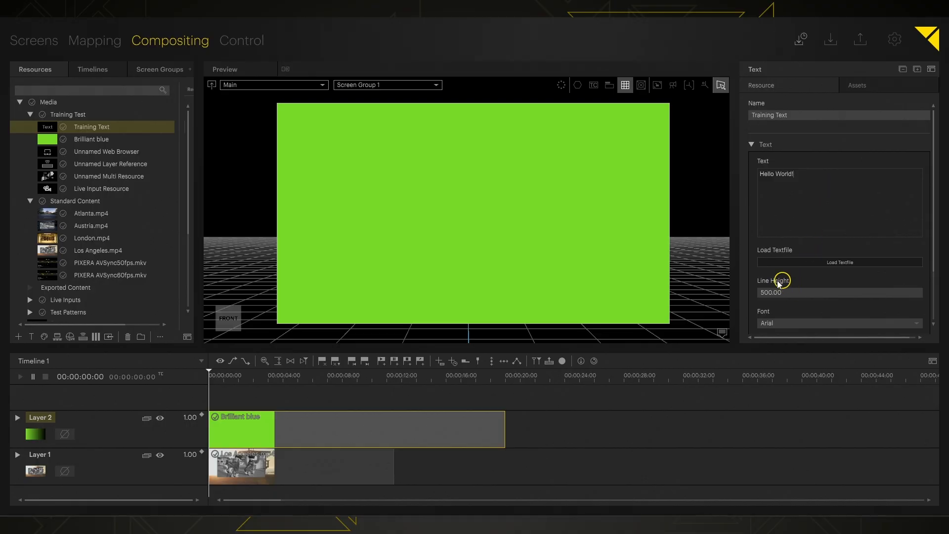
scroll(769, 291, down, 2)
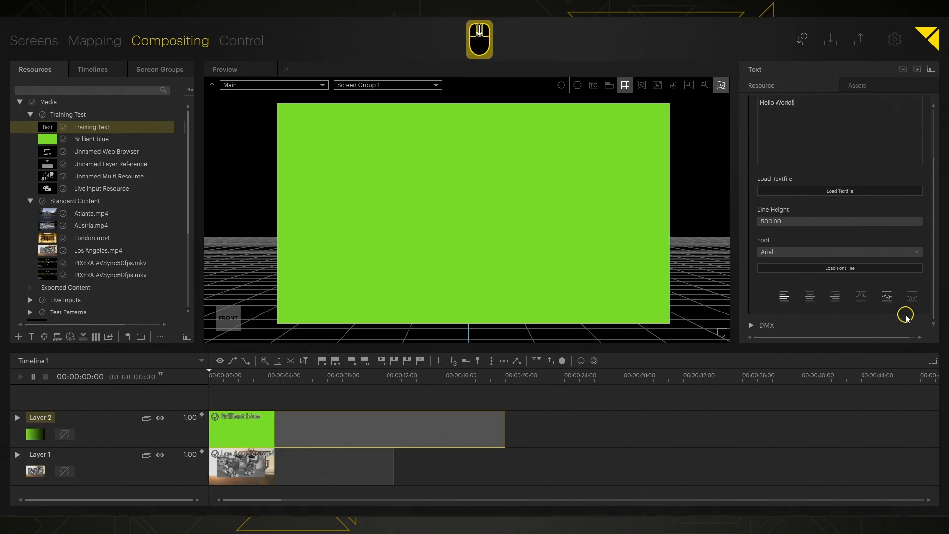
Assign the Training Text resource as the mask of Layer 2 so the green fills the lettering
scroll(830, 292, up, 2)
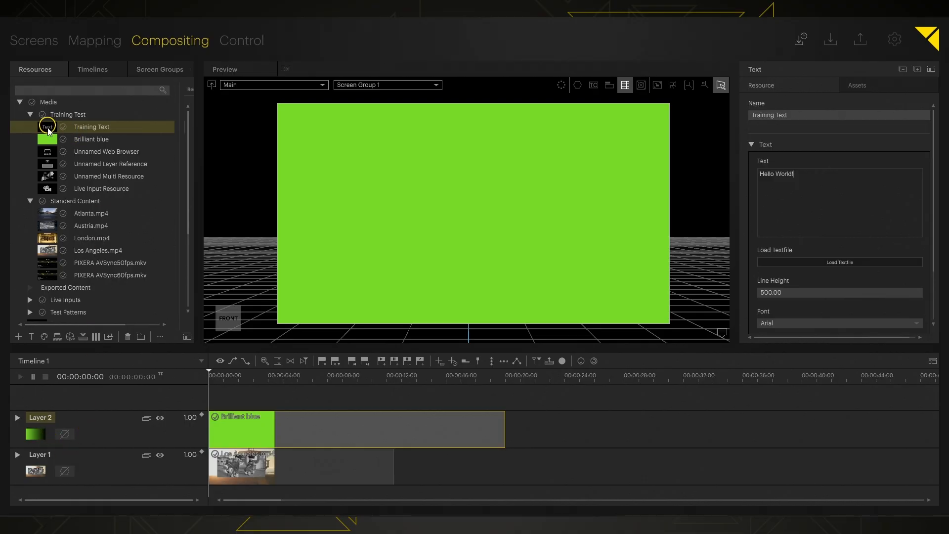
drag(48, 127, 67, 435)
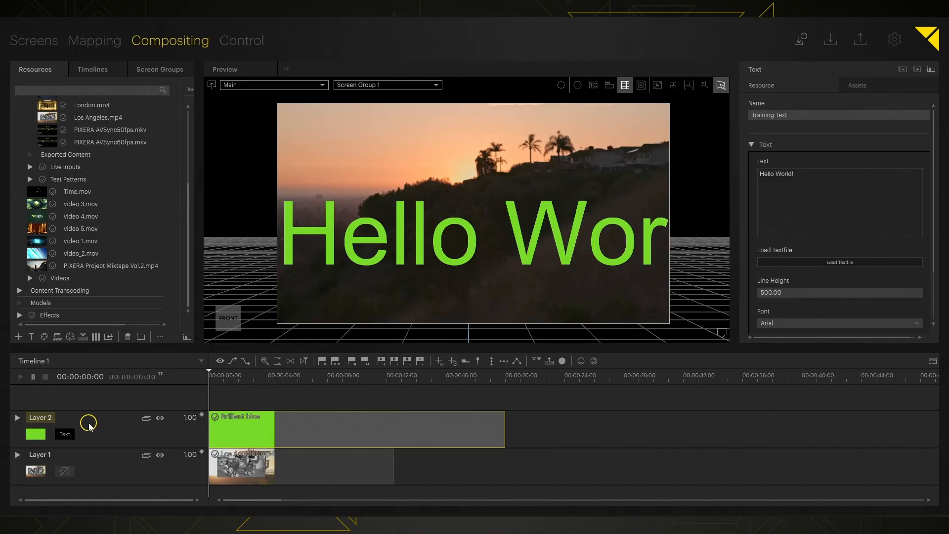
Rename the Brilliant blue color resource in the Training Test folder to Green
scroll(103, 197, up, 5)
click(92, 136)
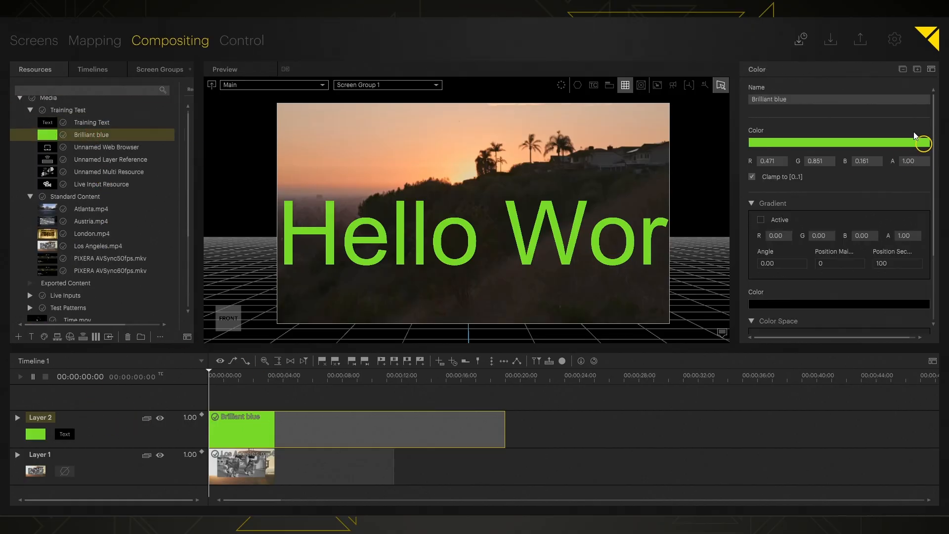
click(792, 99)
text(Green)
key(Return)
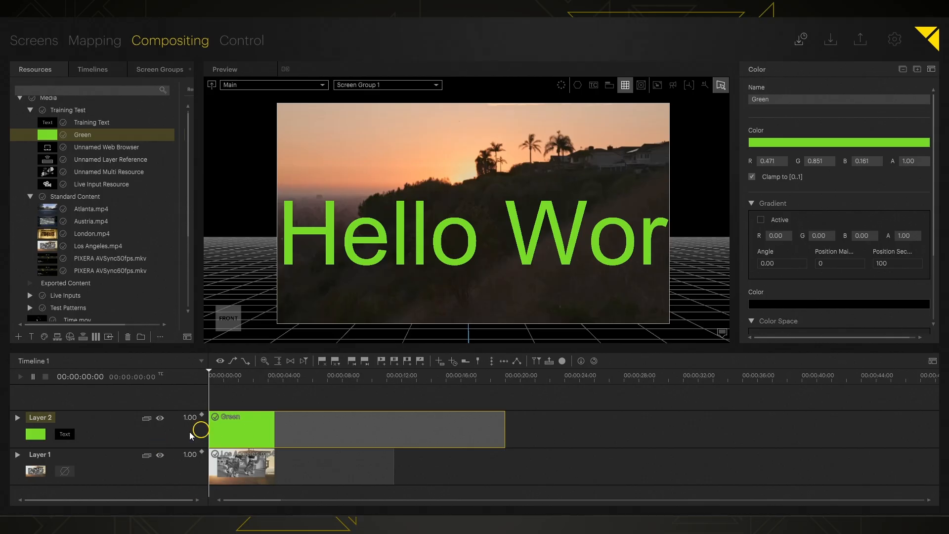
Remove Layer 2 with the Green clip and its text mask from Timeline 1
click(93, 123)
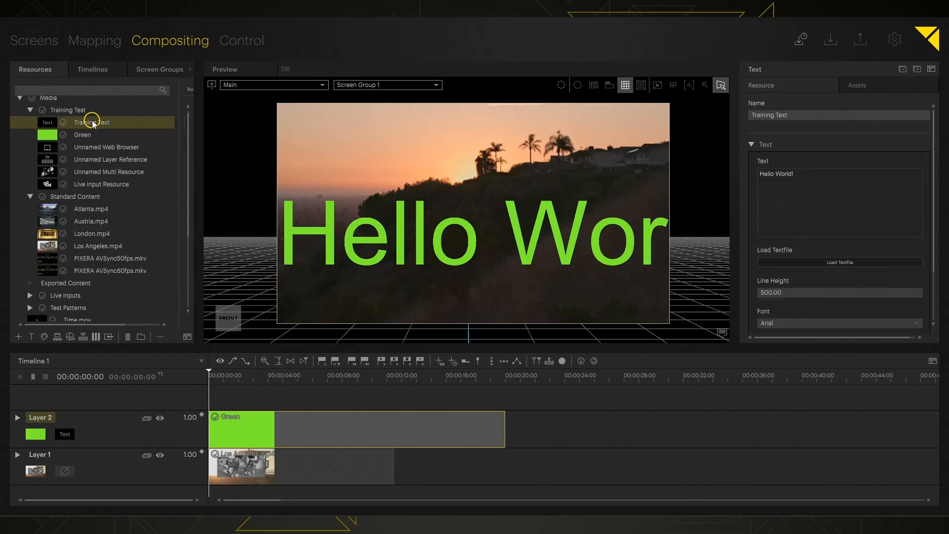
click(417, 261)
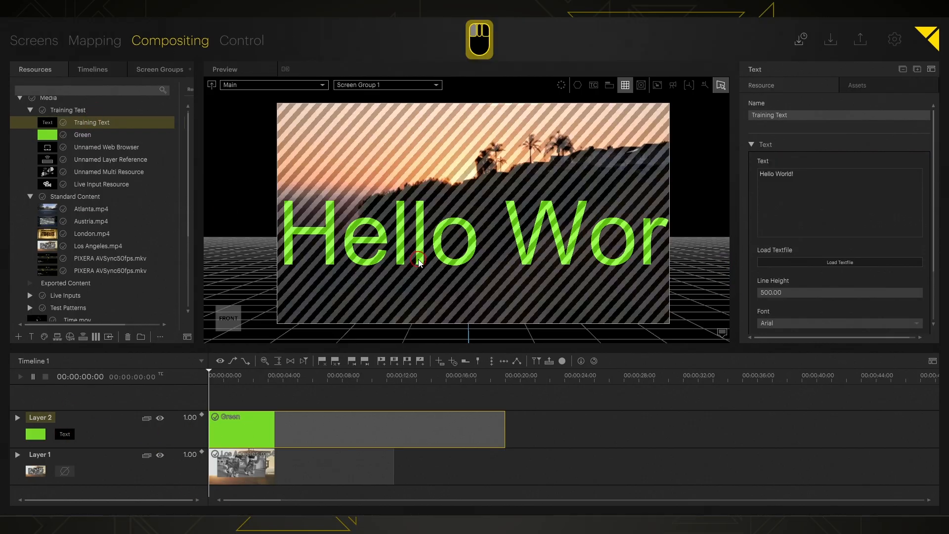
click(682, 210)
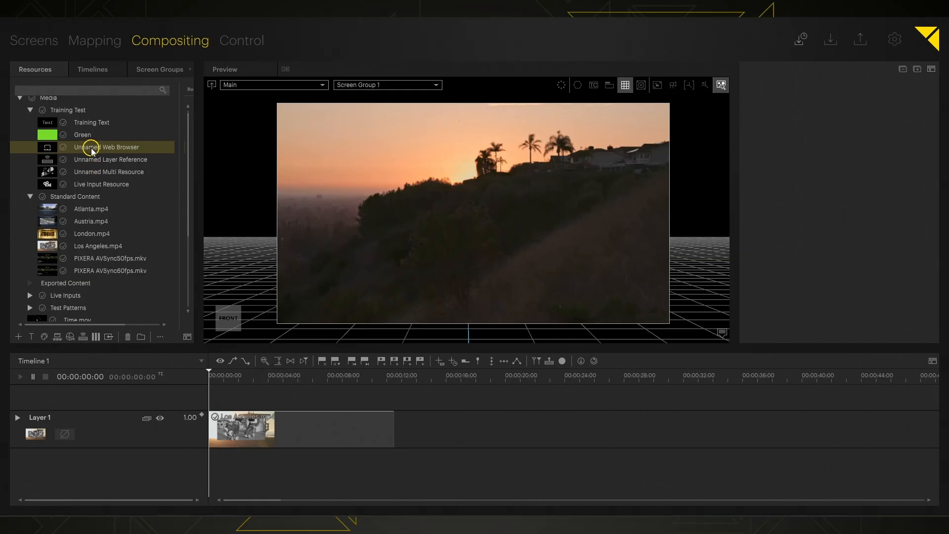
Place the Unnamed Web Browser resource on the preview screen as a new layer and set its URL to pixera.one
drag(90, 147, 435, 187)
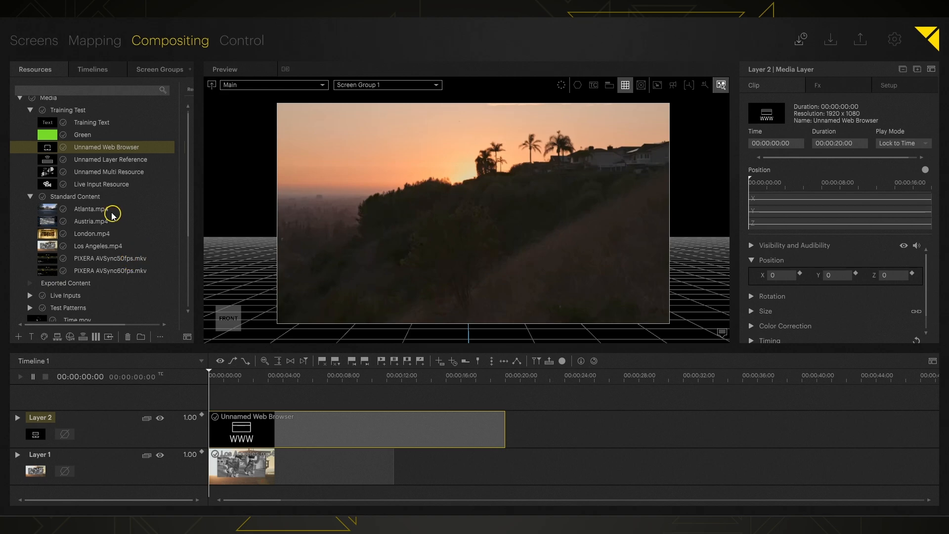
click(95, 151)
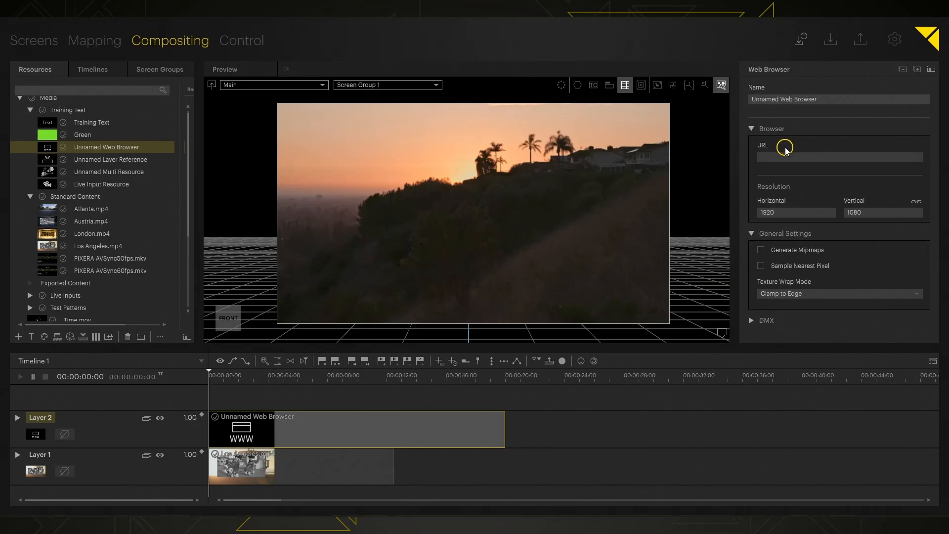
click(772, 158)
text(pixera.one)
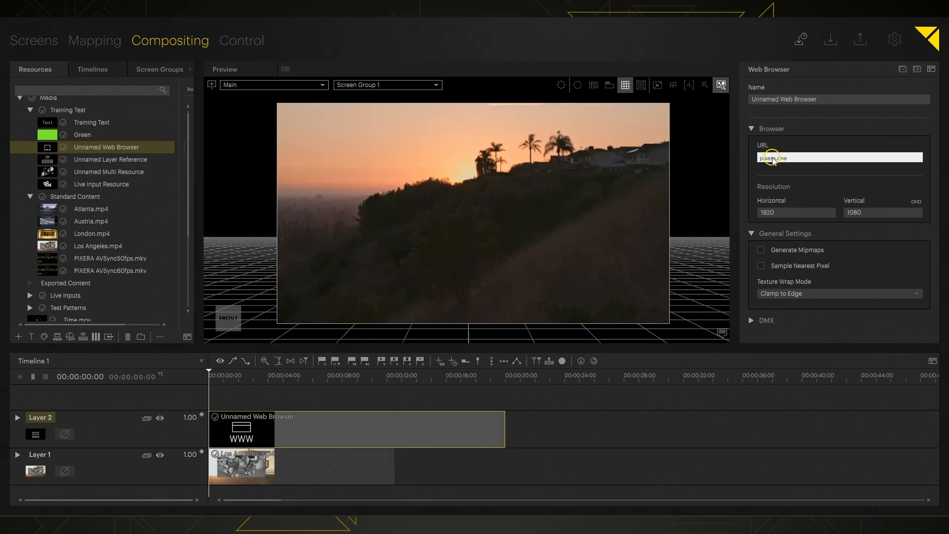
key(Return)
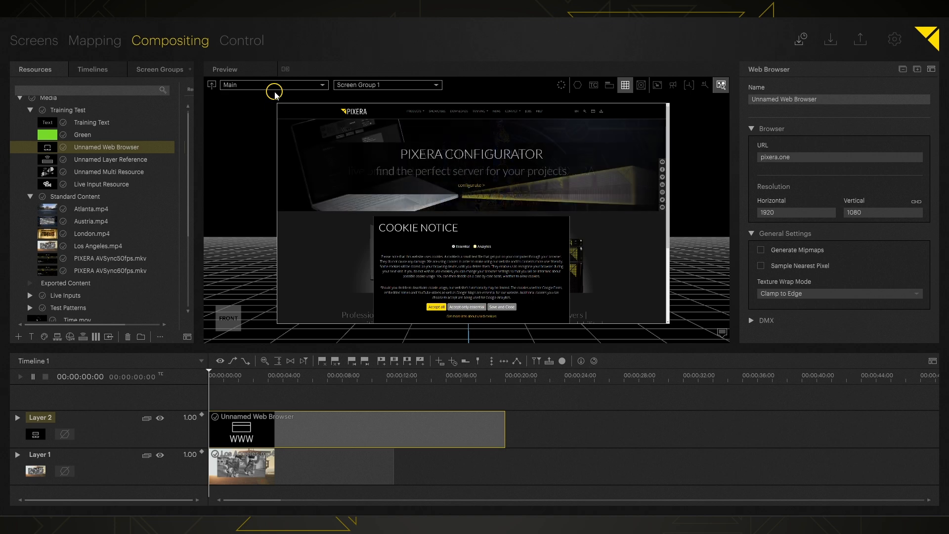
key(ctrl+KP_4)
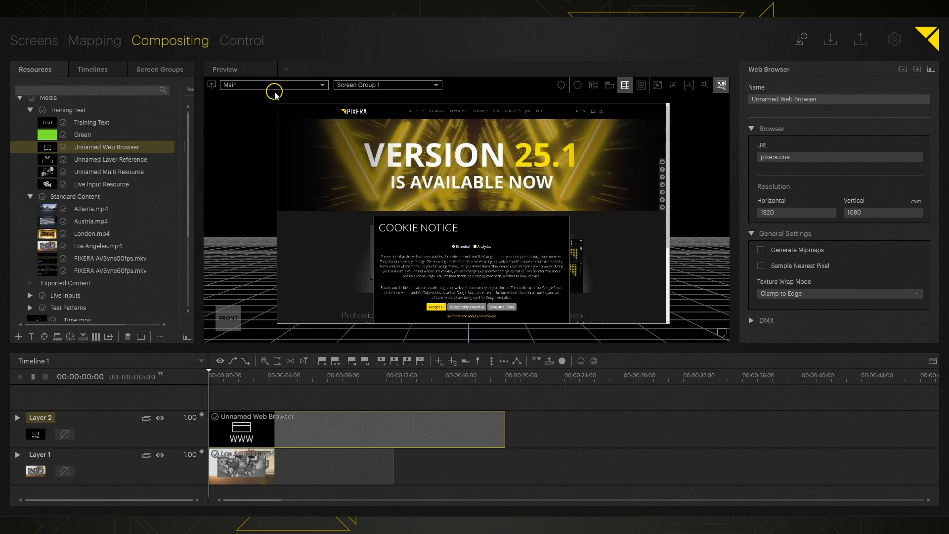
key(ctrl+KP_5)
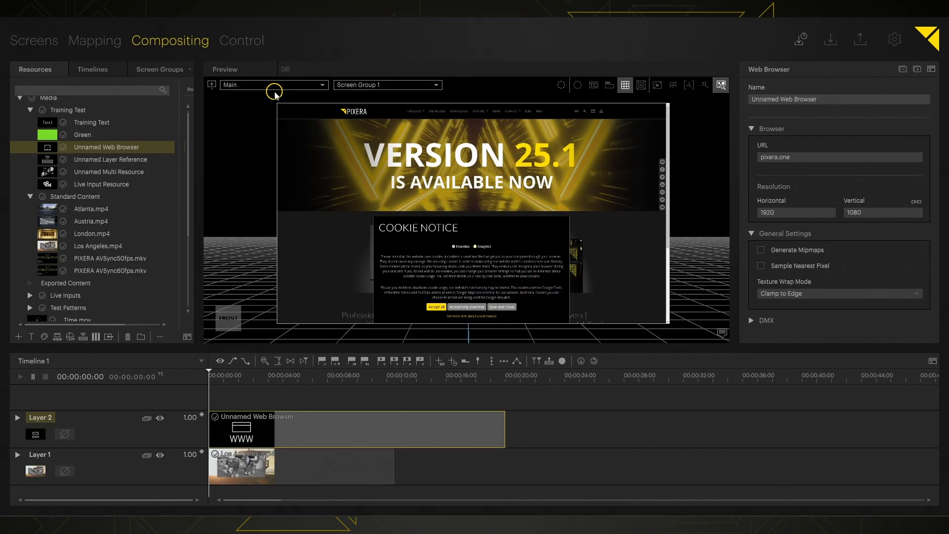